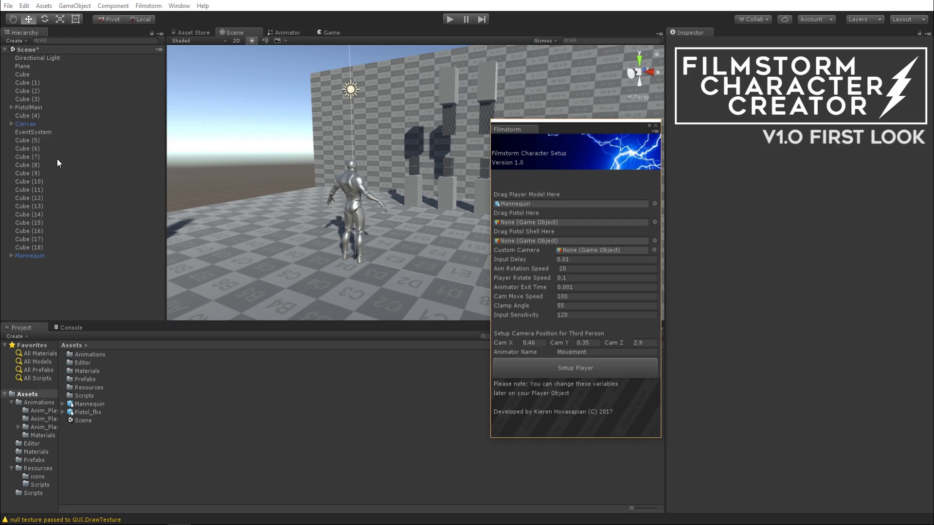
- Assign PistolMain as the pistol in the Filmstorm character setup and try out the player in Play mode
left_click_drag(26, 108, 513, 229)
left_click_drag(542, 121, 723, 182)
left_click(450, 19)
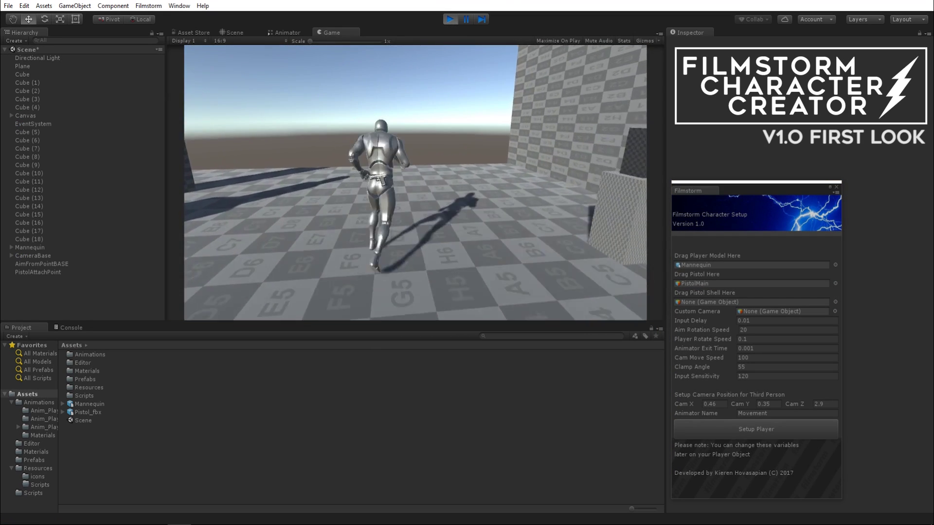
right_click_drag(416, 183, 416, 183)
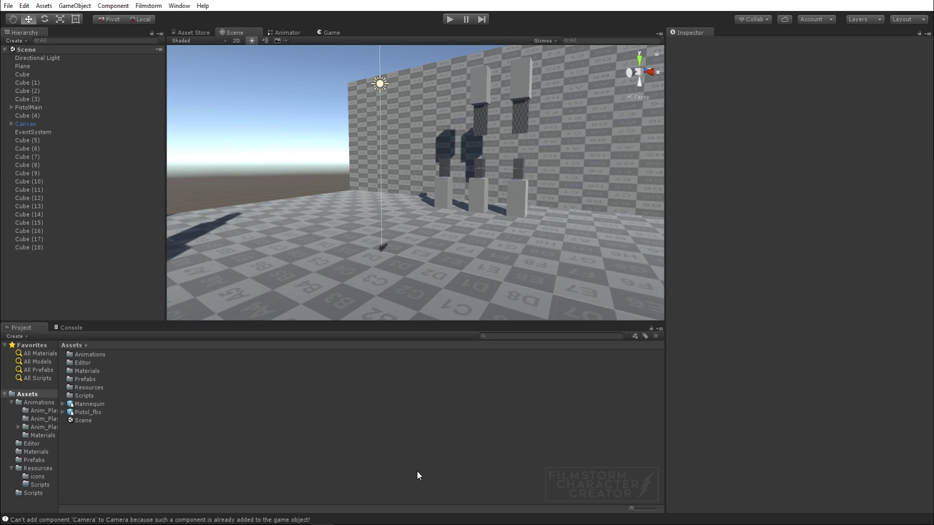
- Open the Filmstorm Character Creator and place its setup window over the edge of the scene view
left_click(160, 6)
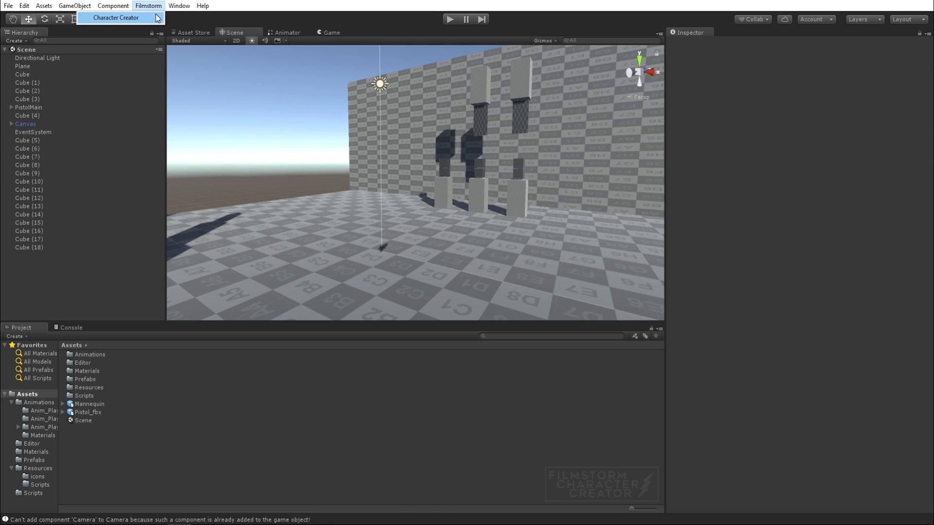
left_click(155, 18)
left_click_drag(560, 100, 554, 98)
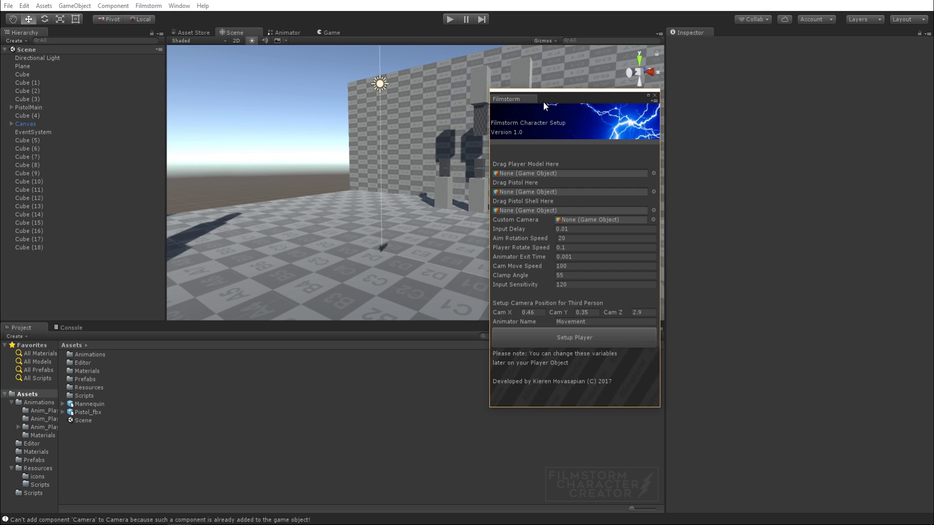
left_click_drag(543, 102, 591, 116)
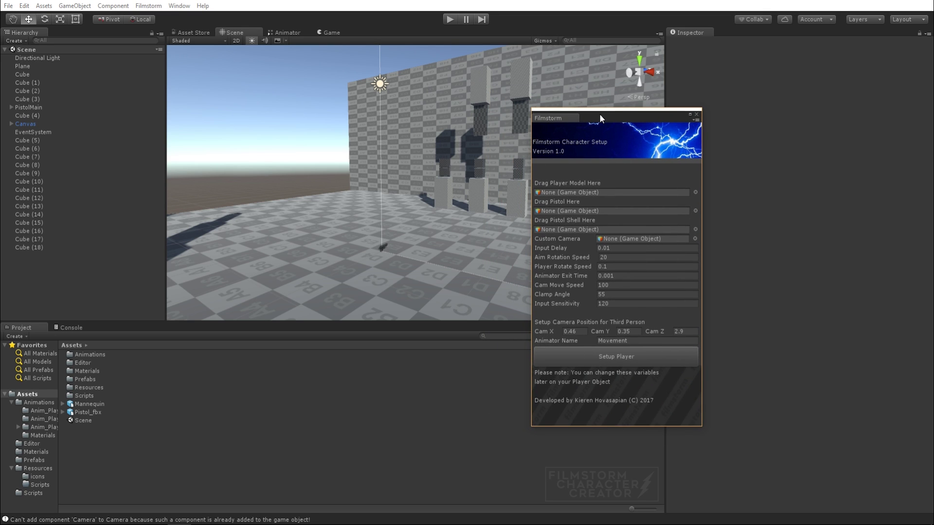
left_click_drag(574, 119, 550, 136)
- Add the Mannequin model from the project assets to the scene as a new object
right_click_drag(257, 291, 278, 294)
left_click(317, 246)
scroll(260, 157, "down", 6)
left_click(239, 151)
right_click_drag(221, 151, 356, 134)
left_click(11, 107)
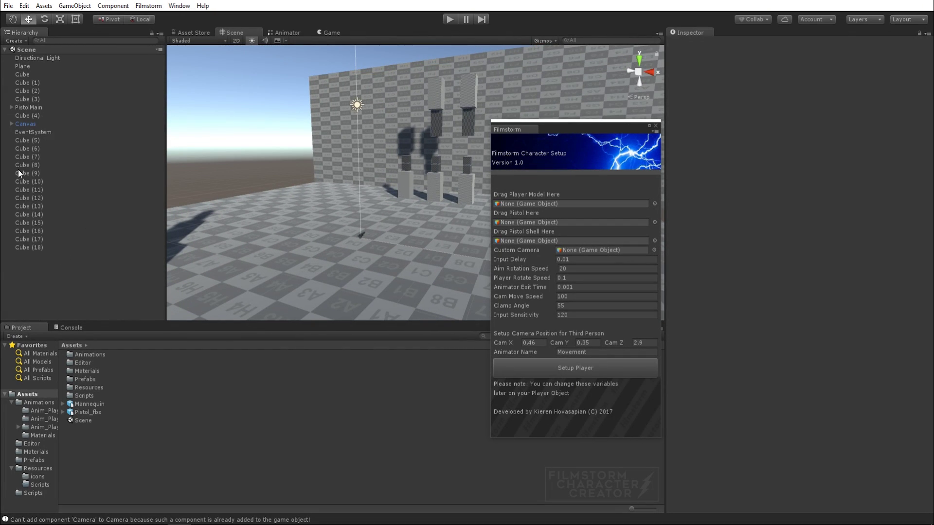
left_click(93, 403)
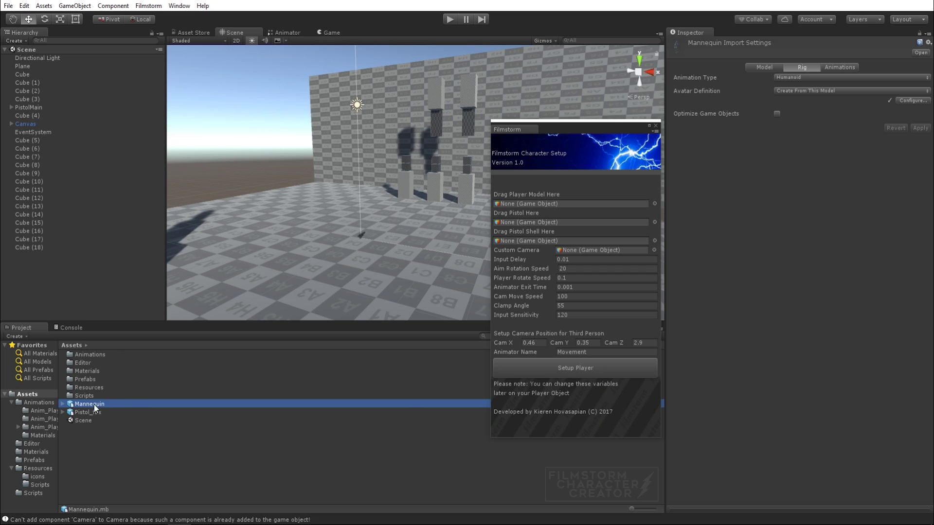
left_click_drag(89, 405, 84, 292)
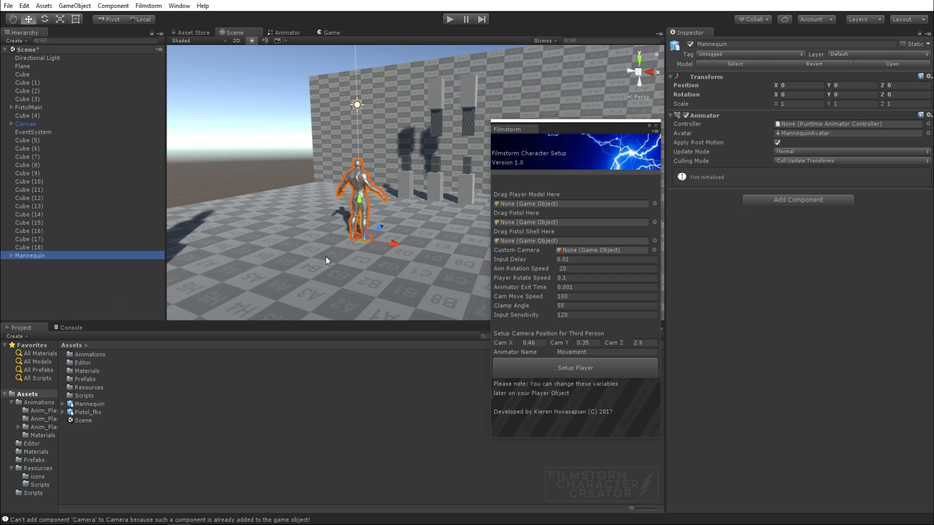
- Test-run the scene with the unconfigured mannequin and exit Play mode
left_click(266, 130)
right_click_drag(344, 194, 345, 194)
key("w")
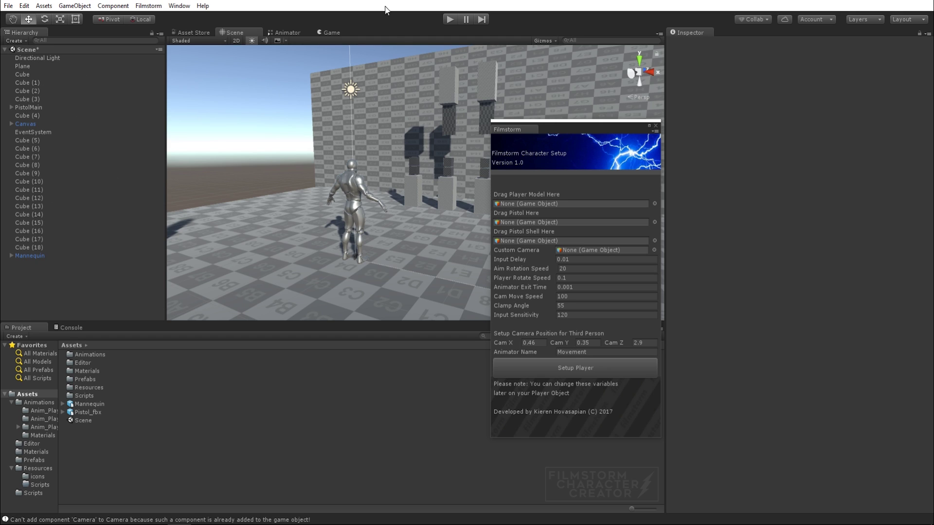
left_click(446, 18)
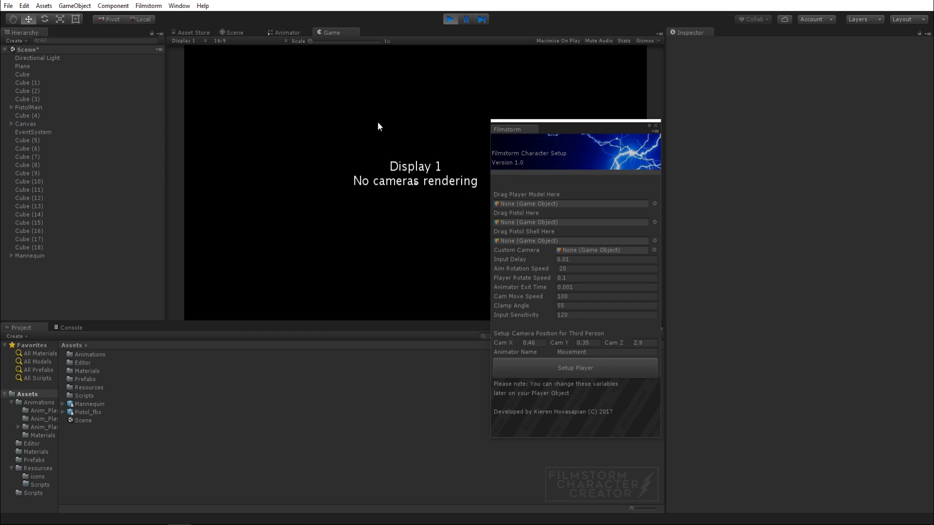
left_click(450, 19)
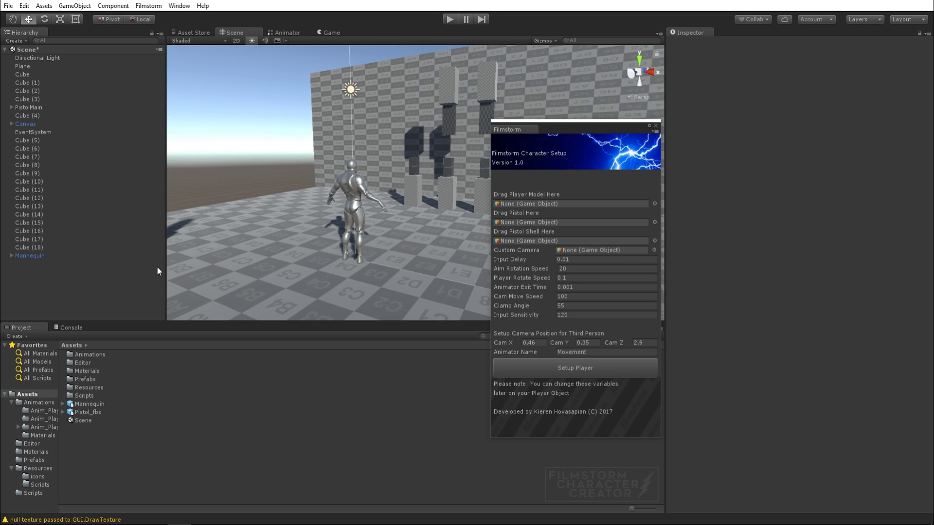
- Assign the scene's Mannequin as the player model and PistolMain as the pistol, keeping the setup window clear of the scene view
left_click_drag(39, 258, 542, 208)
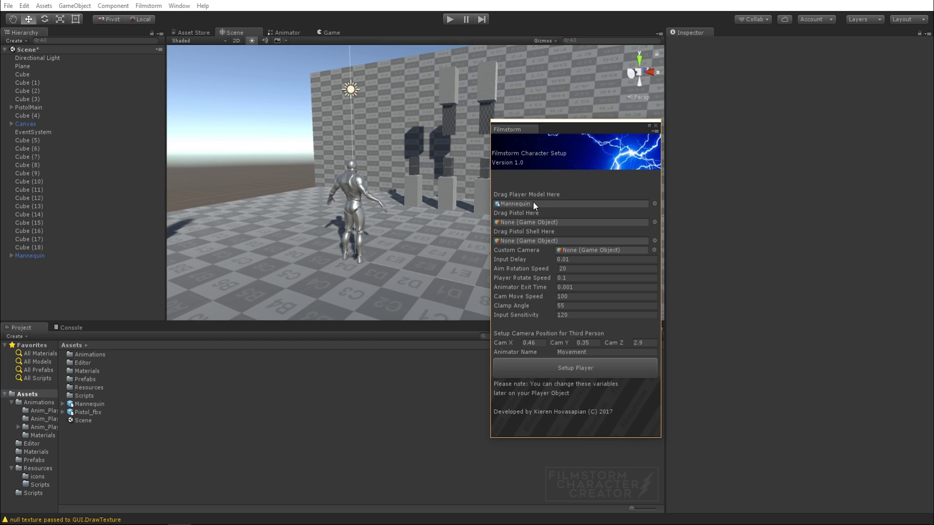
left_click_drag(23, 112, 517, 224)
left_click_drag(556, 132, 739, 192)
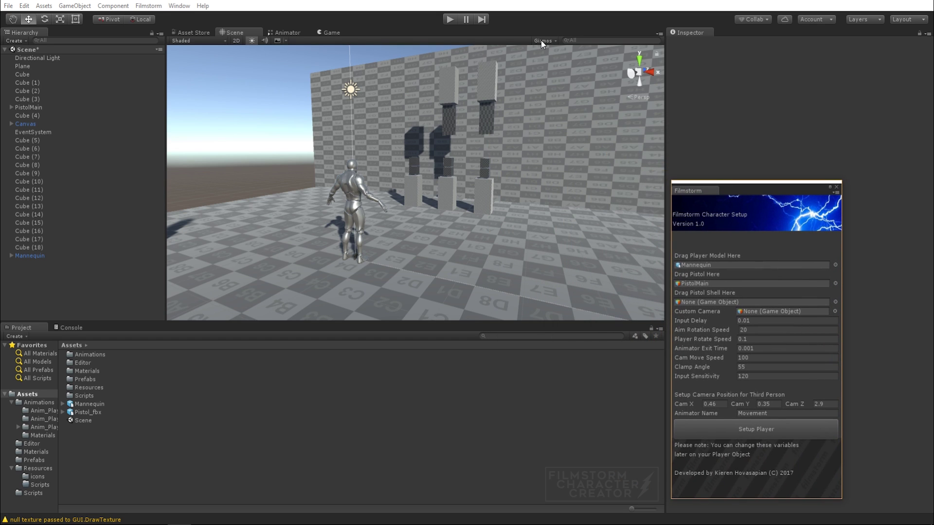
- Enter Play mode and move the mannequin around the level in different directions to test its movement
left_click(455, 18)
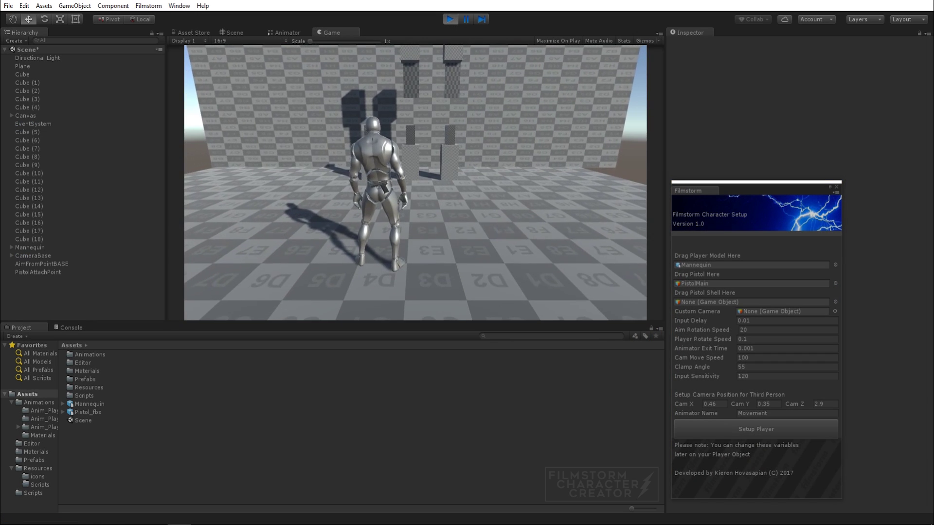
key("s")
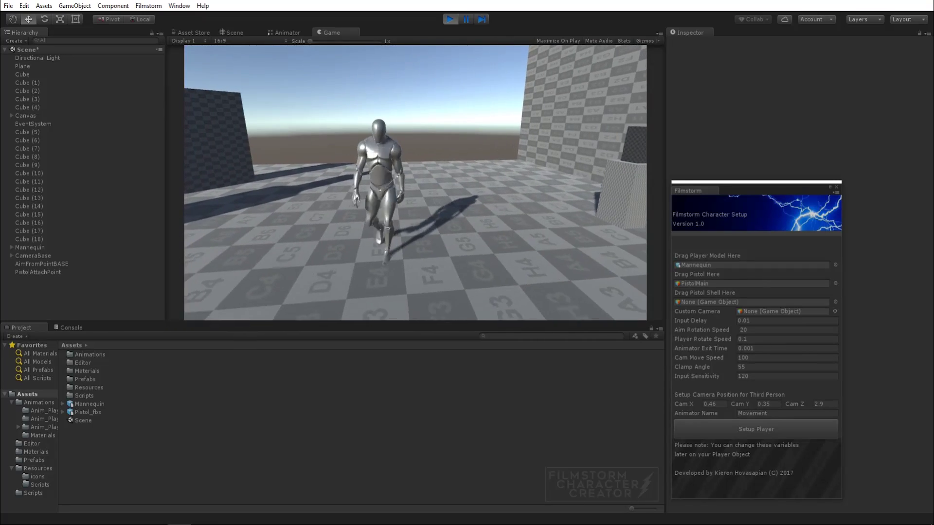
key("a")
key("w")
key("w")
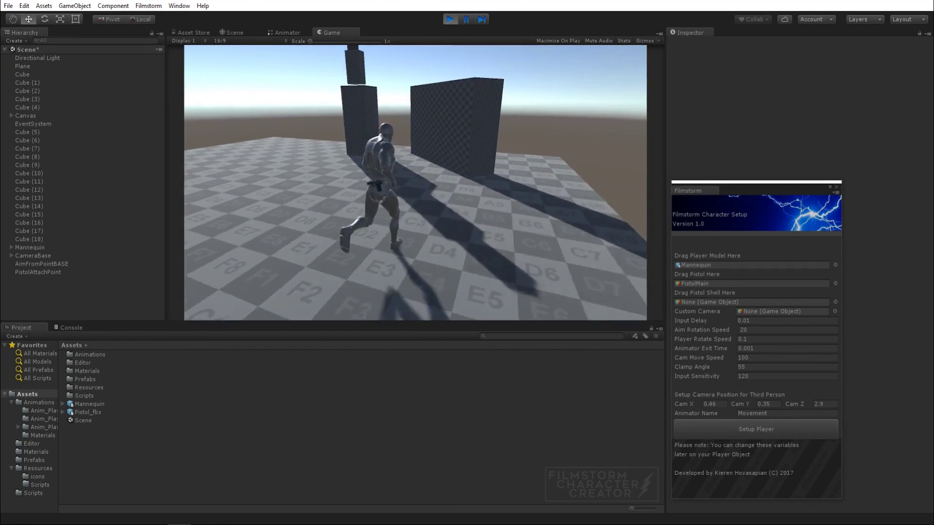
key("a")
- Test the aiming by pointing the mannequin's pistol at the blocks in front of the checkered wall
right_click(415, 183)
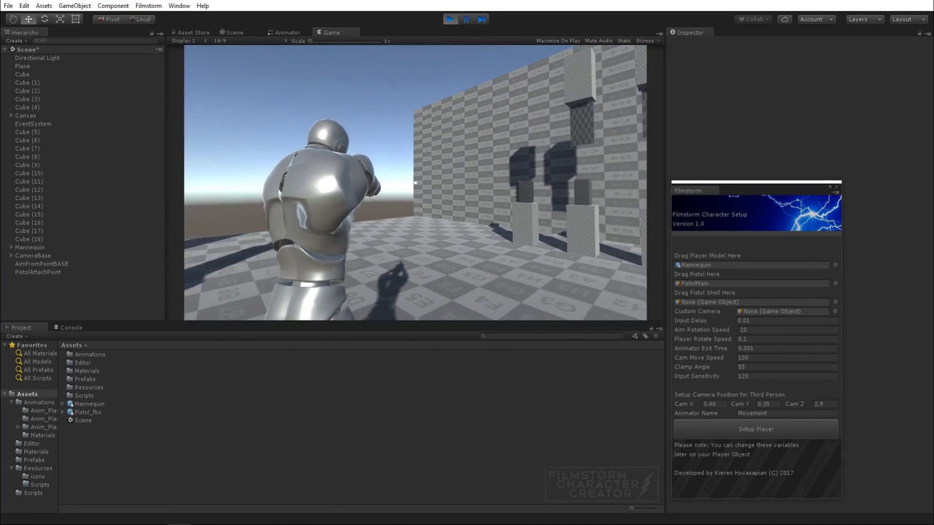
key("w")
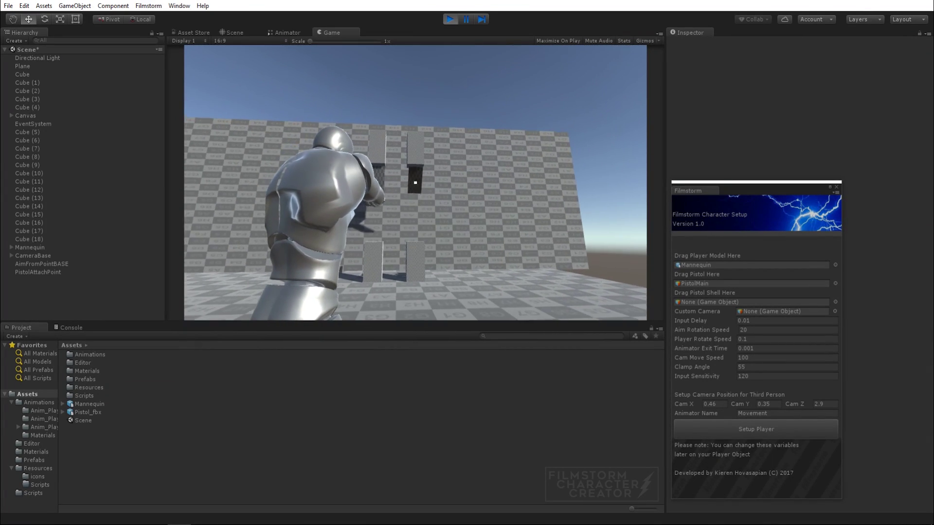
key("w")
key("w")
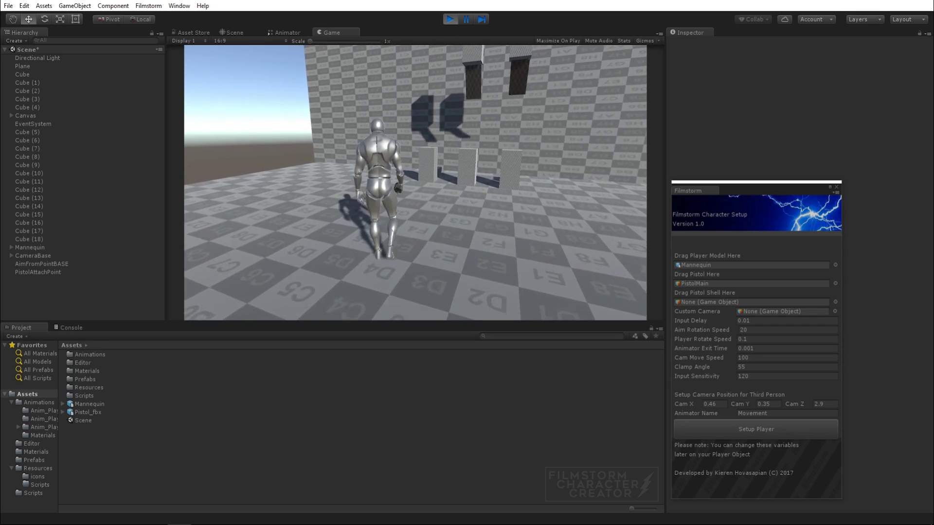
- Run the mannequin around the tall blocks to check the follow camera, and exit Play mode
key("w")
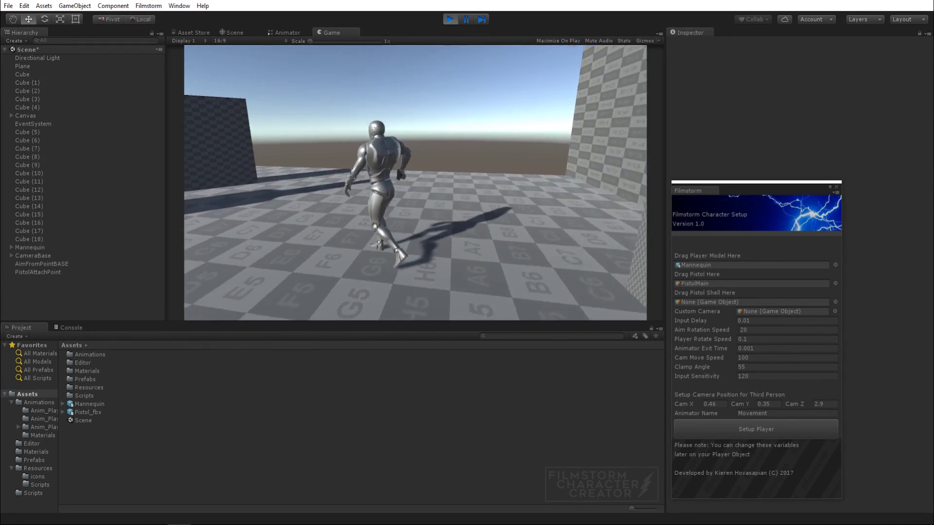
key("w")
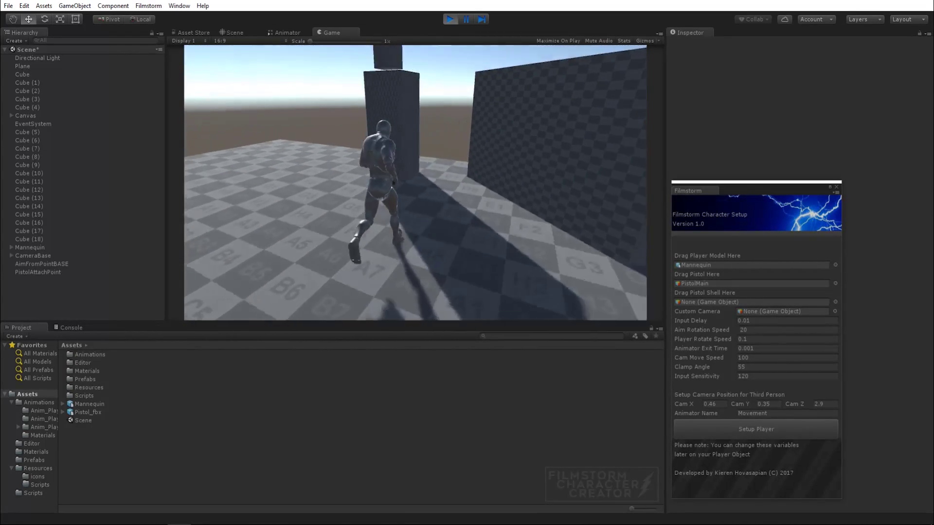
key("w")
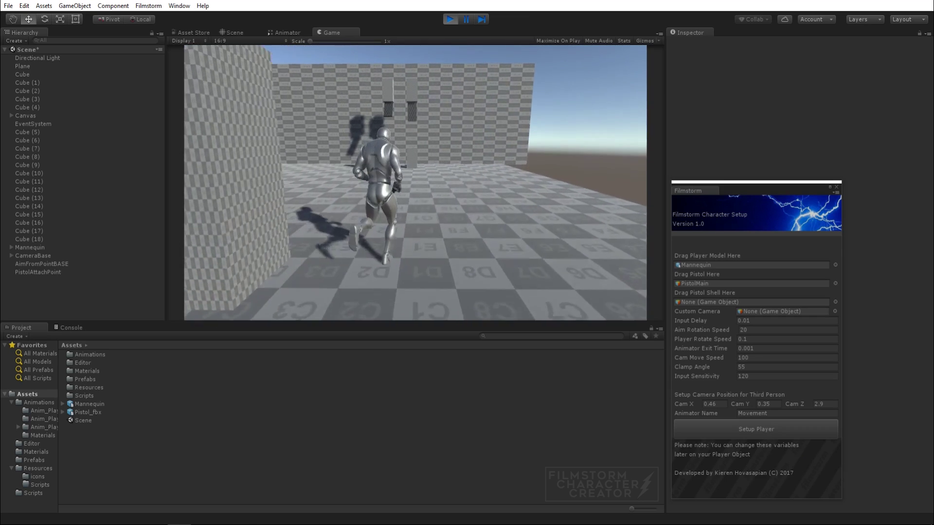
key("w")
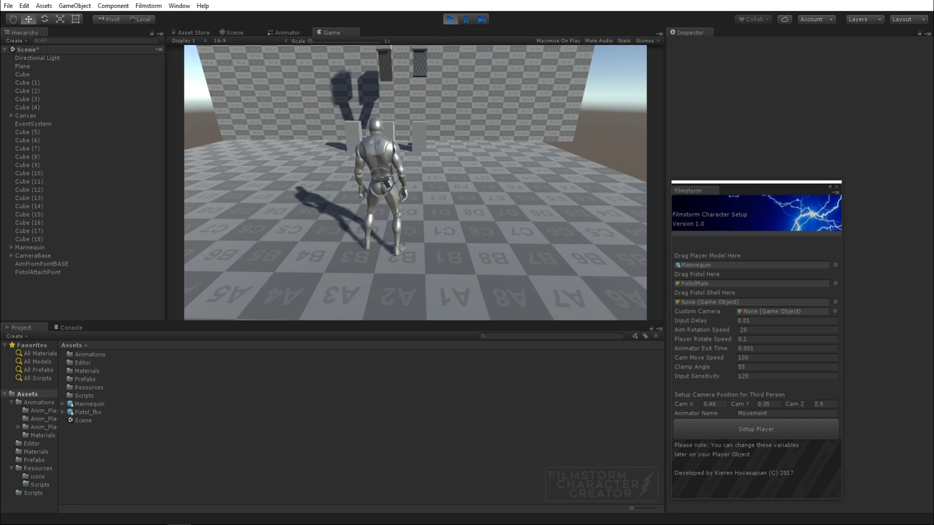
key("ctrl+p")
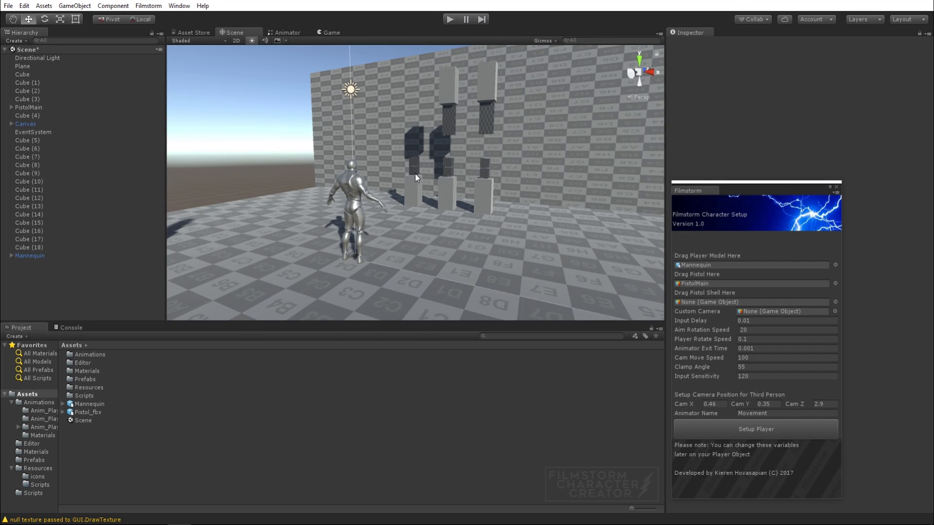
- Close the character setup window and replace the scene's Mannequin with a fresh copy from the assets
left_click(836, 185)
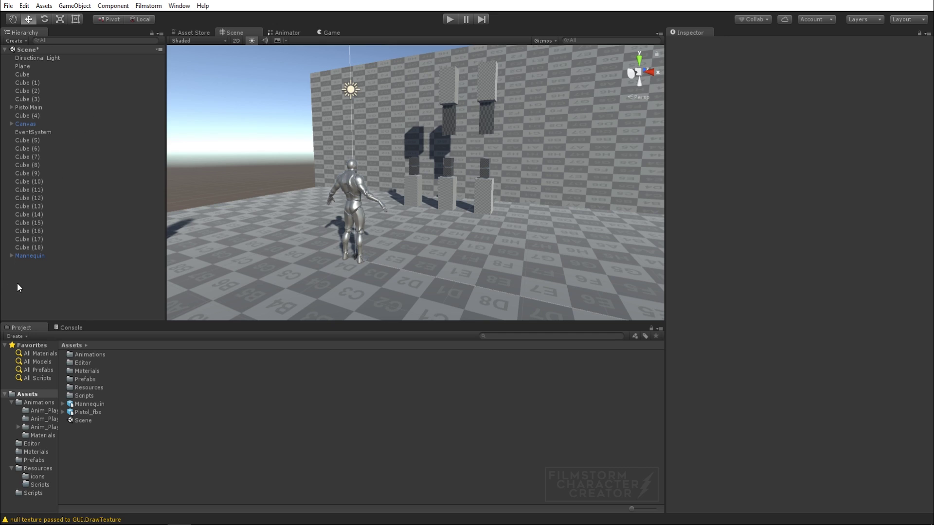
left_click(34, 258)
key("Delete")
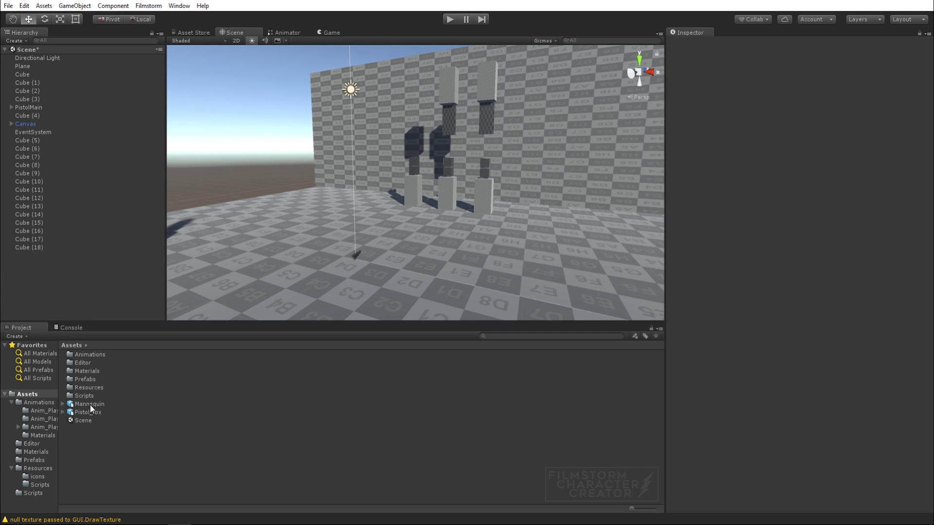
left_click_drag(88, 403, 156, 240)
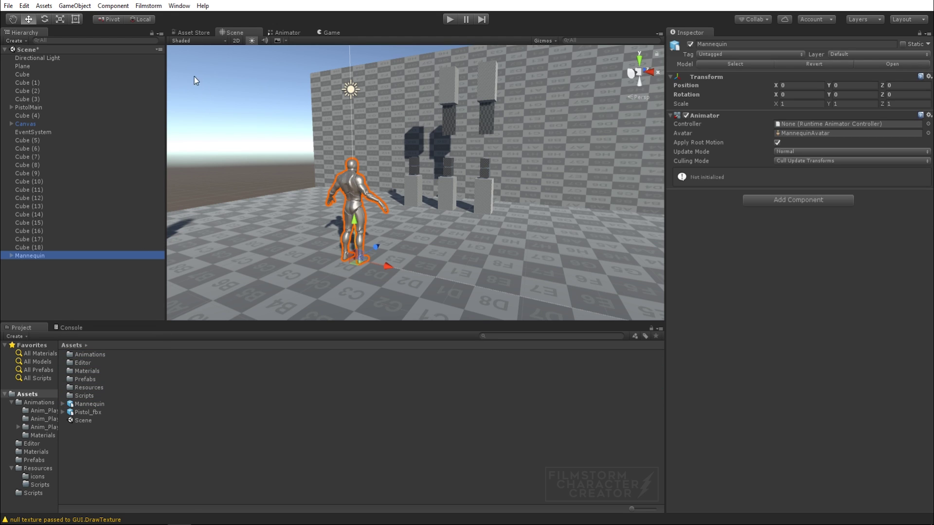
- Create a camera in the scene and place it beside the mannequin at about X -1.39, Y 0.69, Z -0.12
right_click(76, 280)
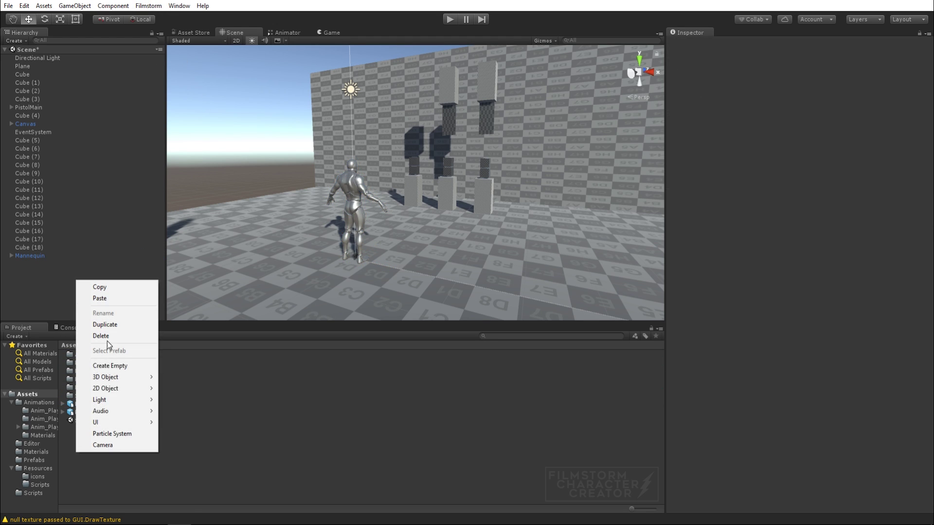
left_click(121, 442)
left_click_drag(432, 185, 379, 191)
left_click(778, 300)
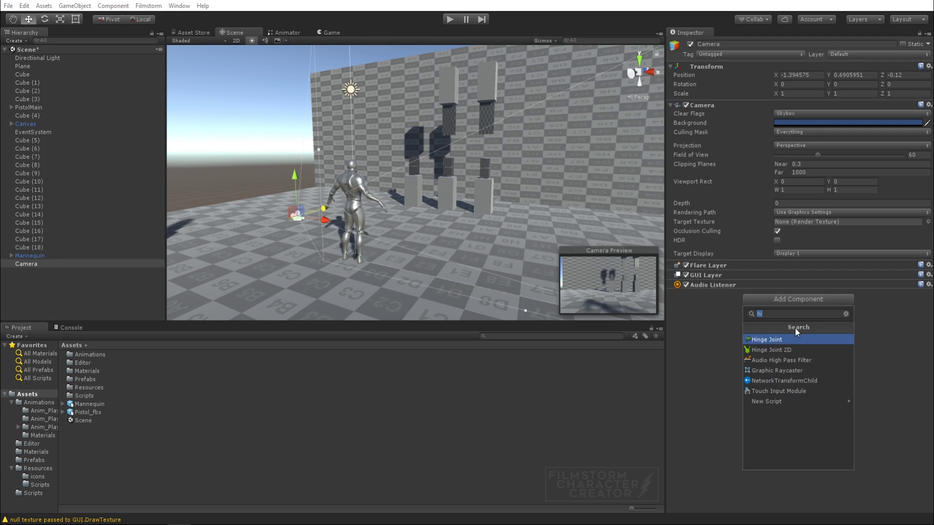
left_click(695, 331)
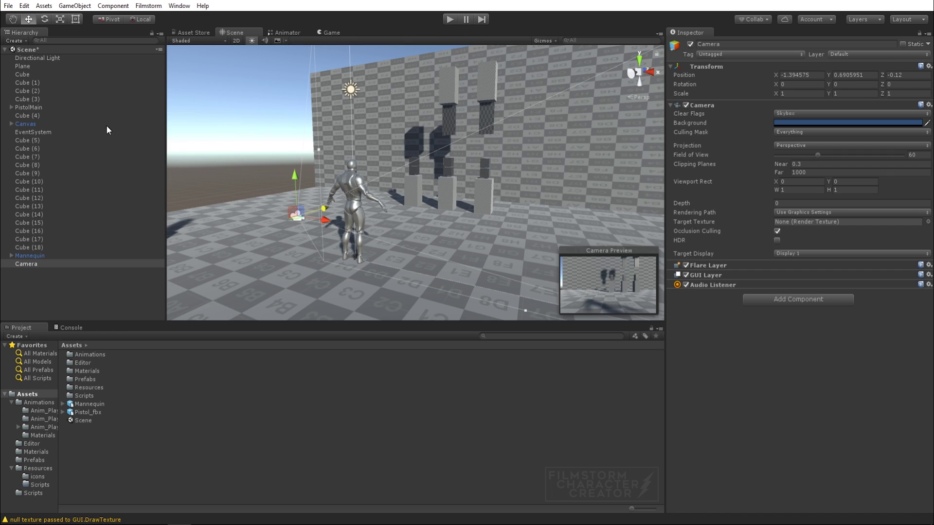
- In the Character Creator, assign Mannequin as player model, PistolMain as pistol and Camera as custom camera, and close the window
left_click(139, 6)
left_click(116, 18)
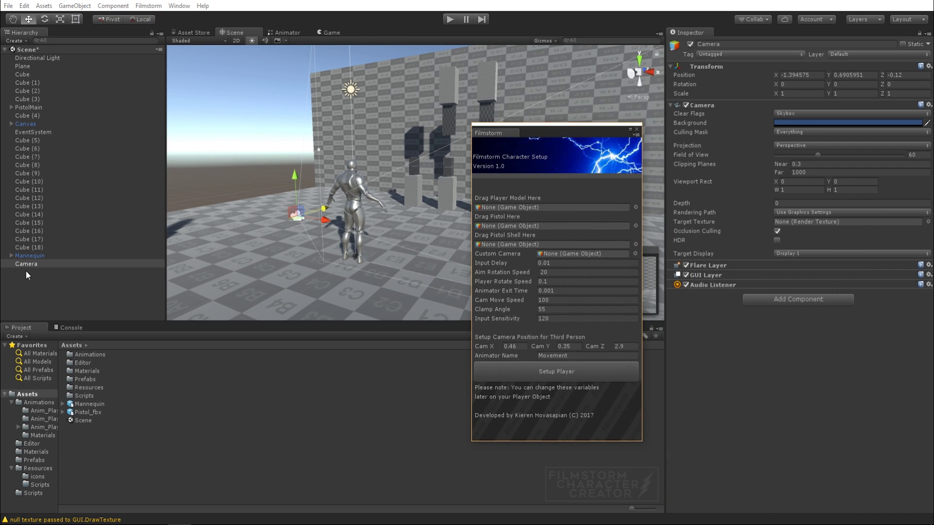
left_click_drag(29, 255, 499, 207)
left_click_drag(20, 107, 518, 225)
left_click_drag(30, 264, 559, 254)
left_click(636, 129)
- Playtest the character with the custom camera, inspect the Camera under CameraBase, and exit Play mode
left_click(443, 22)
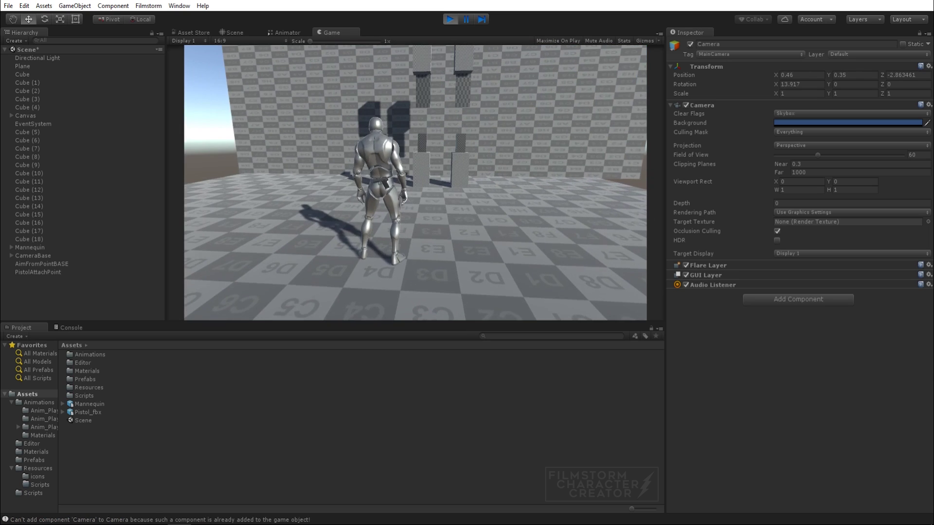
key("w")
right_click(415, 183)
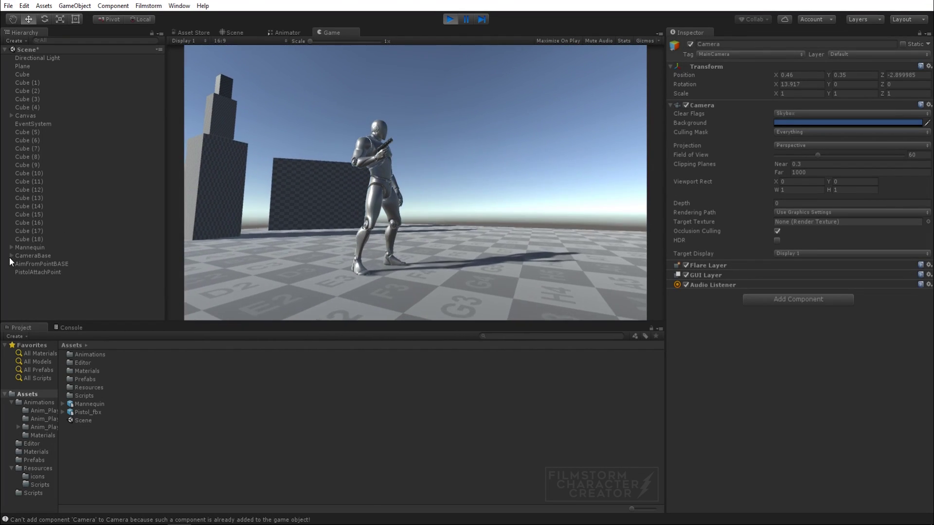
left_click(11, 256)
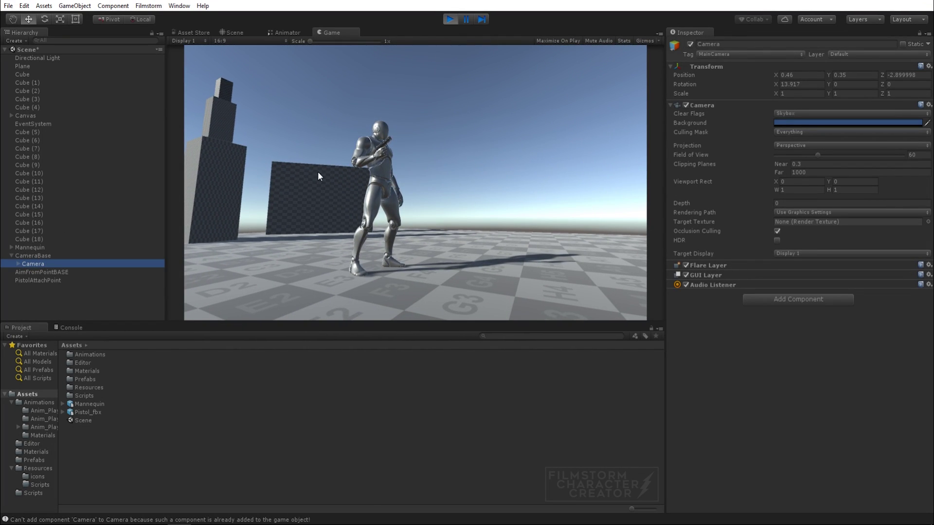
left_click(449, 18)
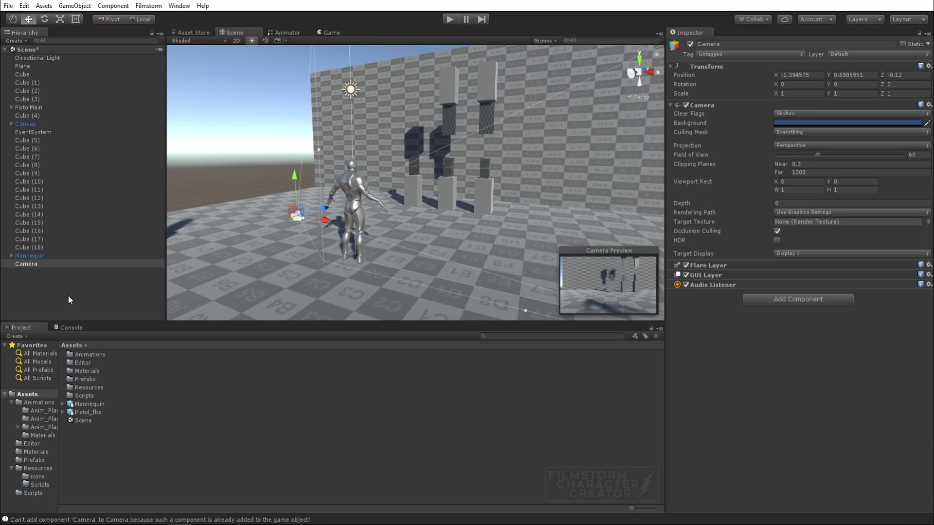
- Rename the scene's Camera object as CUSTOMCAMERA
left_click(44, 265)
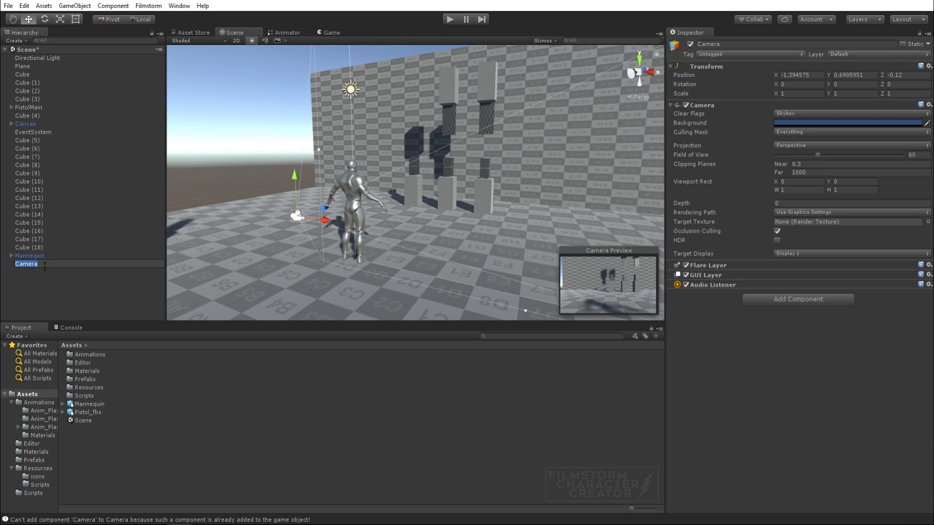
type("CUSTOMCAMERA")
key("Return")
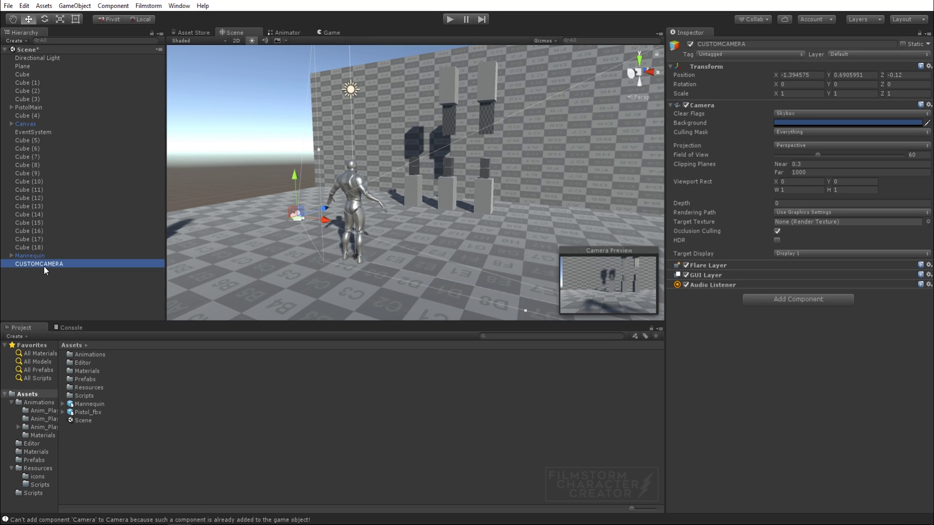
- Playtest the character with the renamed camera, inspect CUSTOMCAMERA under CameraBase, and exit Play mode
left_click(453, 23)
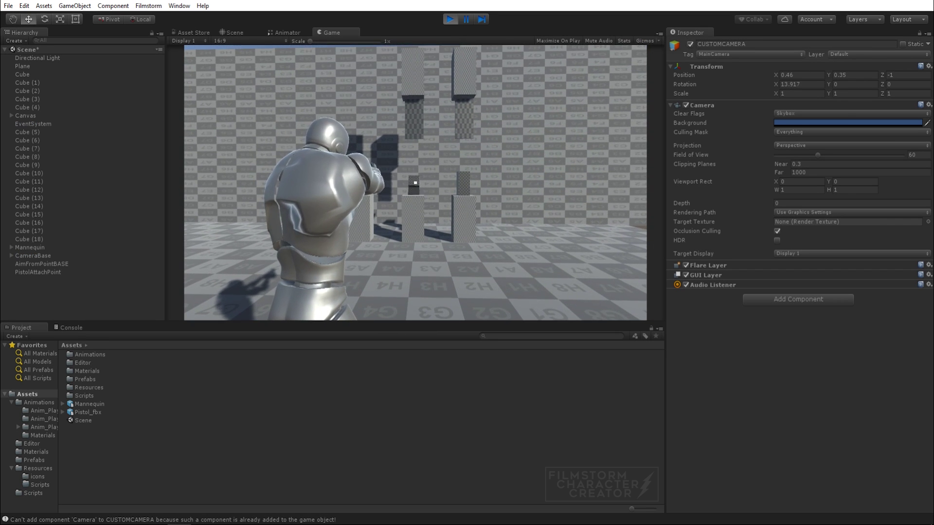
left_click(415, 183)
key("Escape")
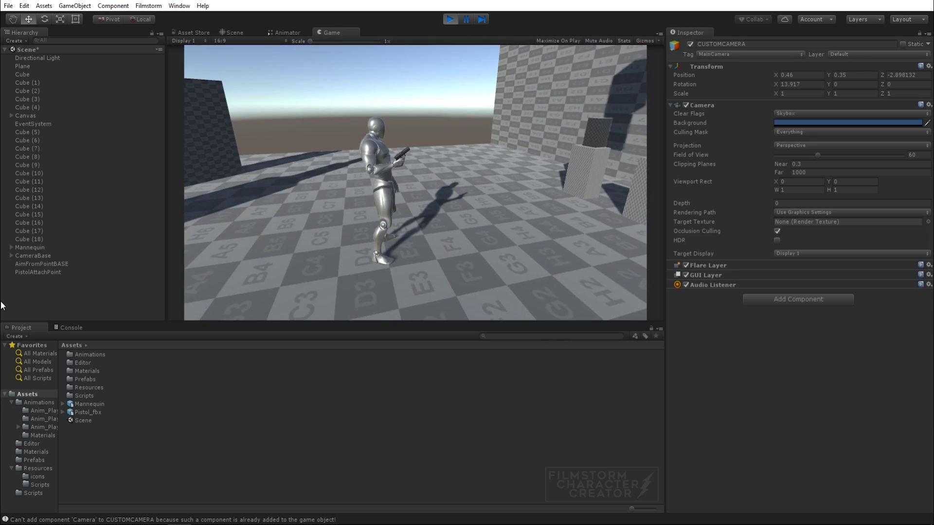
left_click(11, 256)
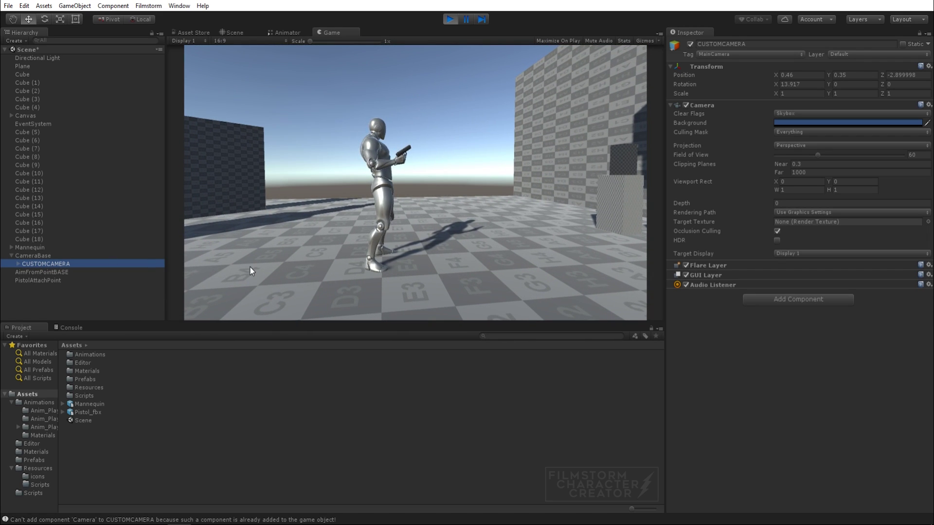
left_click(450, 19)
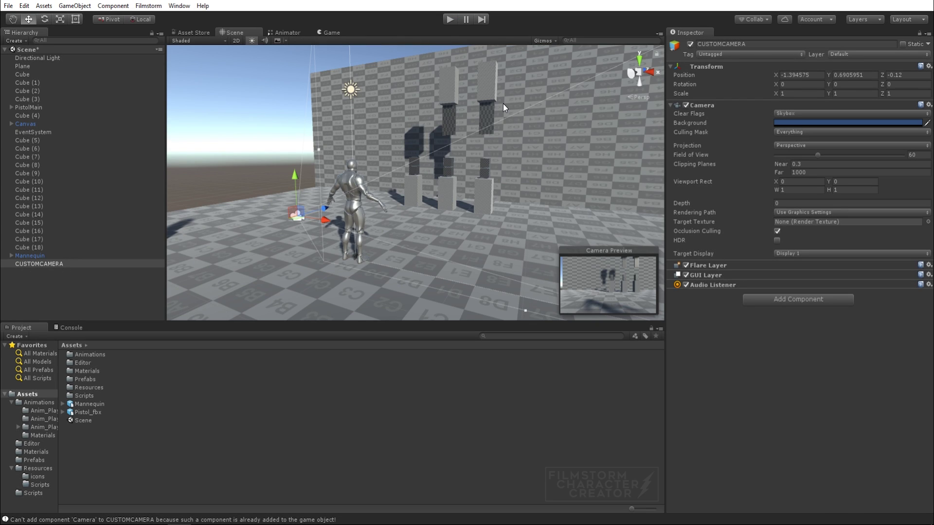
- Examine the camera values in the Mannequin's Player Script and start playtesting the character
left_click(29, 255)
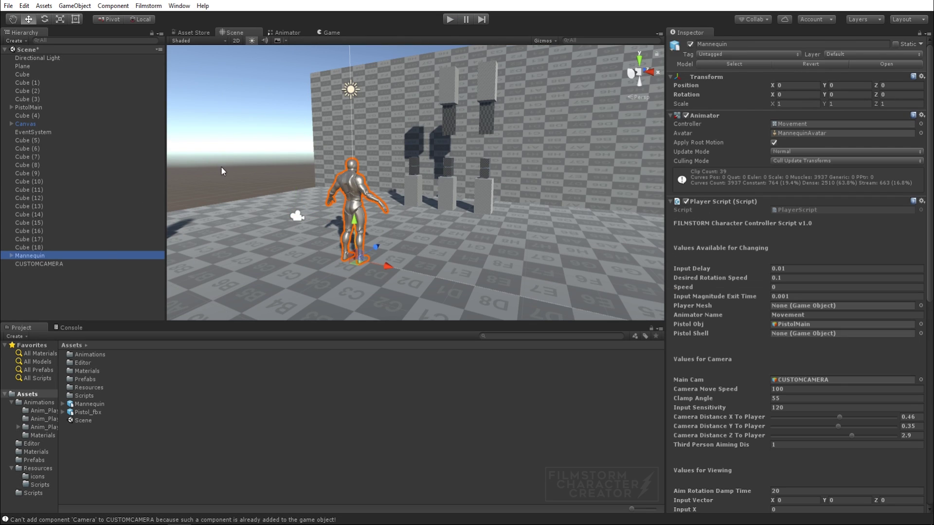
scroll(695, 317, "down", 3)
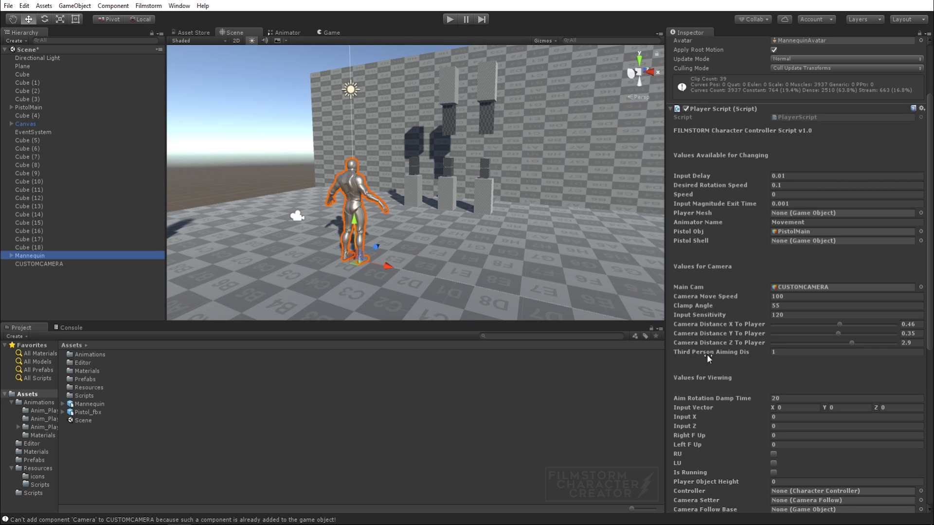
left_click(443, 18)
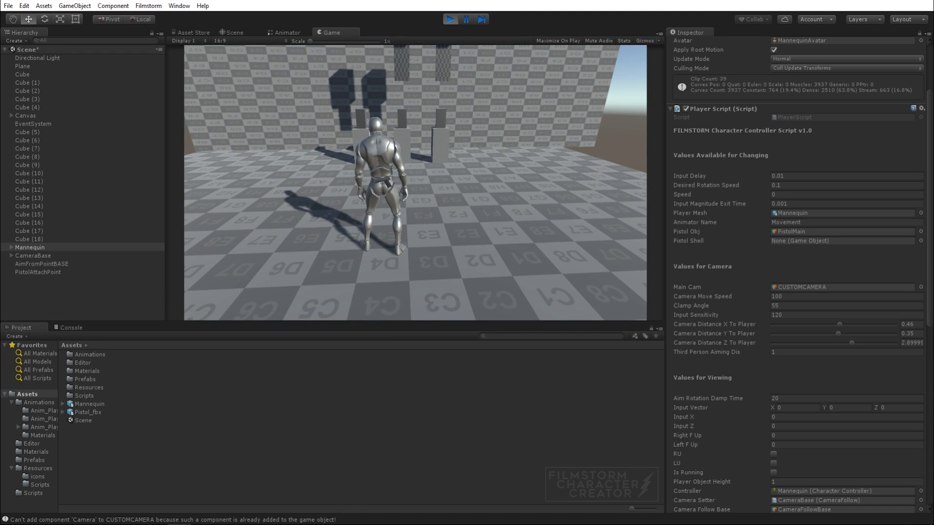
key("w")
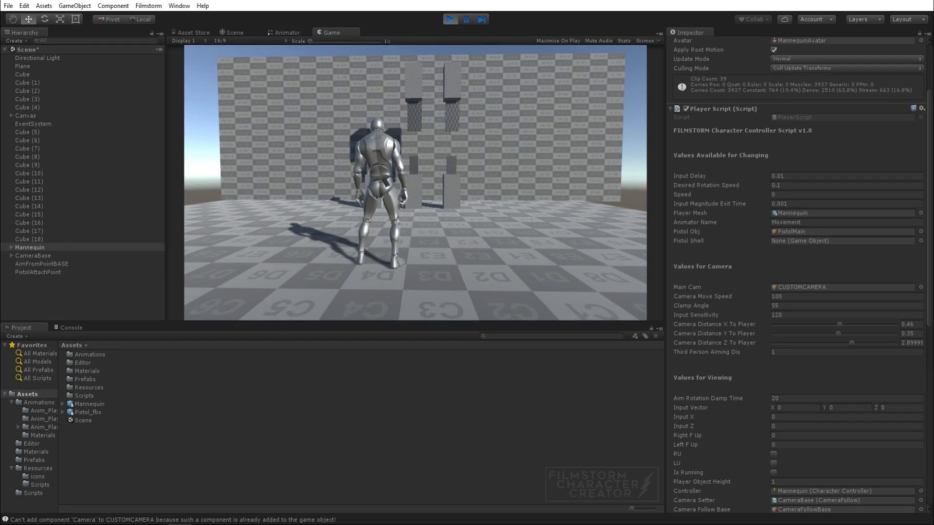
- While playing, set the Camera Distance To Player values to X 0.81, Y 0.59 and Z 3.85, and exit Play mode
key("ctrl+1")
left_click(857, 343)
left_click(838, 334)
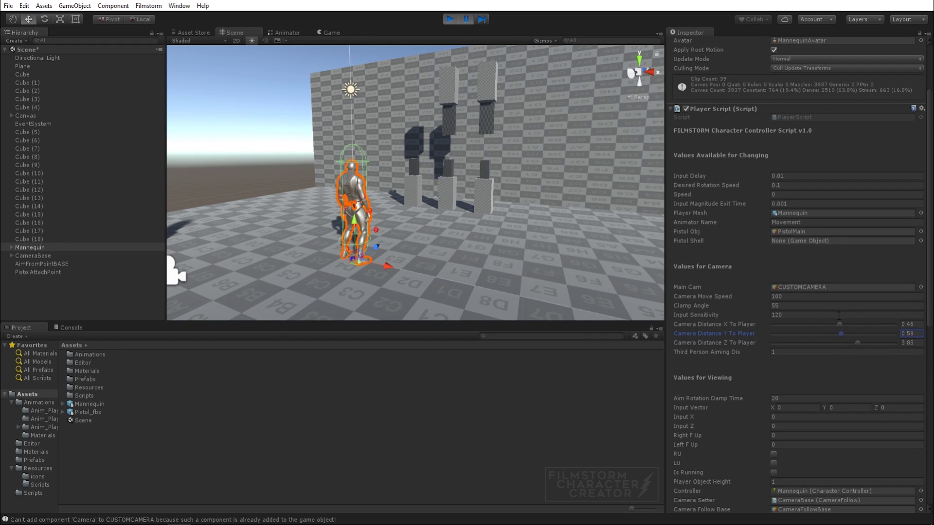
left_click_drag(840, 334, 842, 333)
left_click(844, 324)
left_click(449, 20)
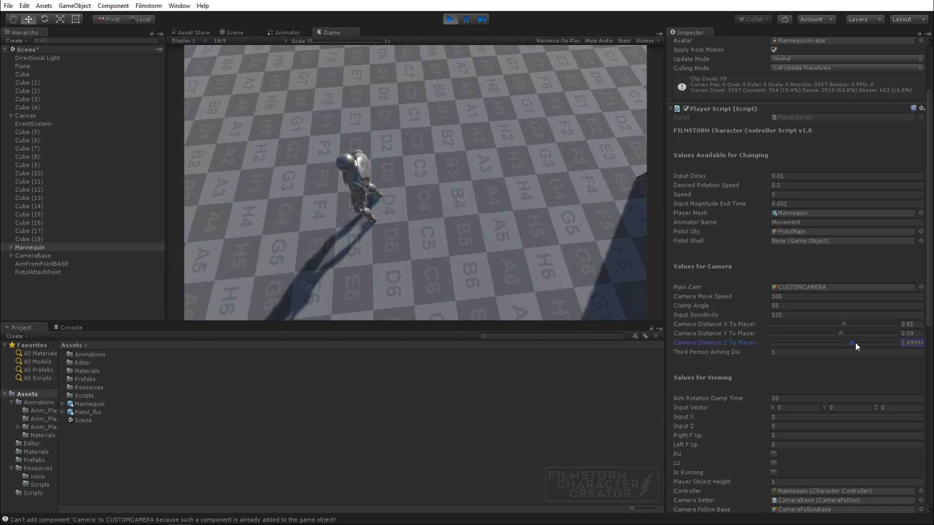
key("ctrl+p")
- Set the Mannequin's Camera Distance Z To Player to 4.48 and playtest aiming and moving
left_click_drag(847, 343, 854, 343)
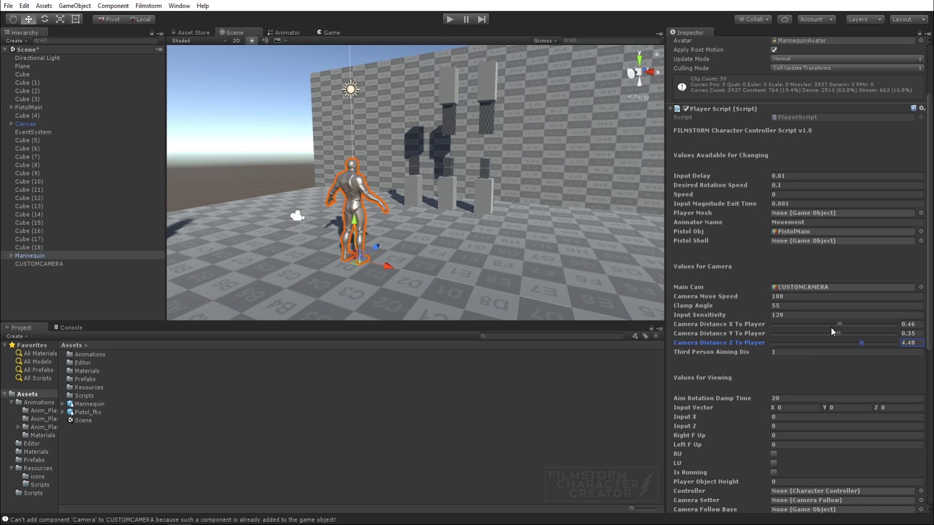
left_click(448, 22)
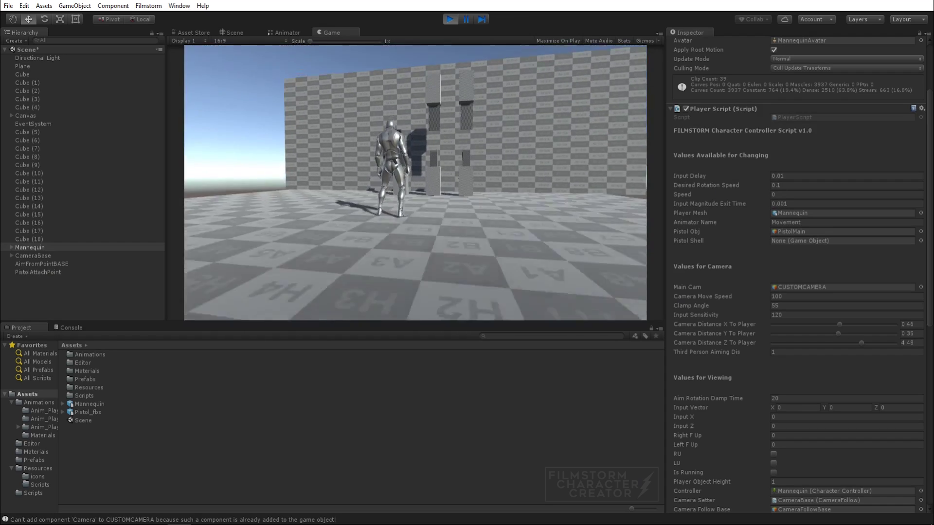
right_click(415, 183)
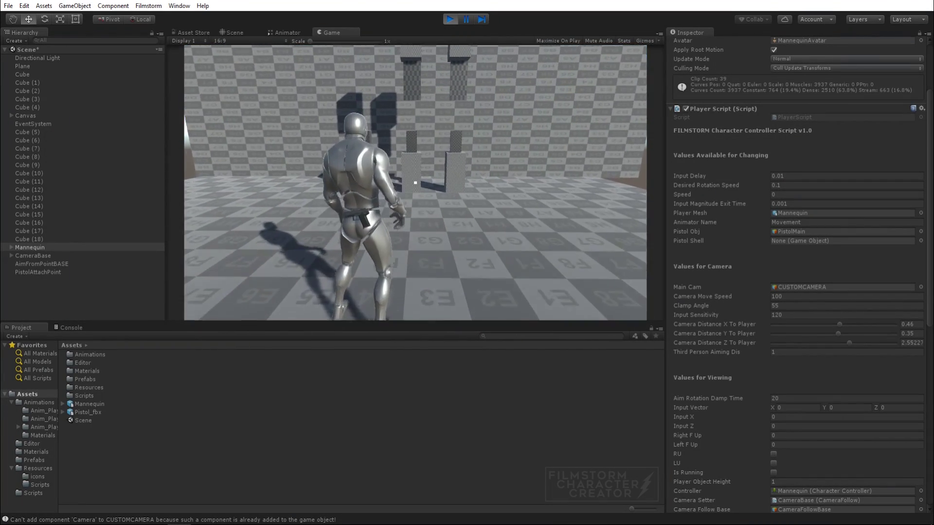
scroll(415, 183, "down", 3)
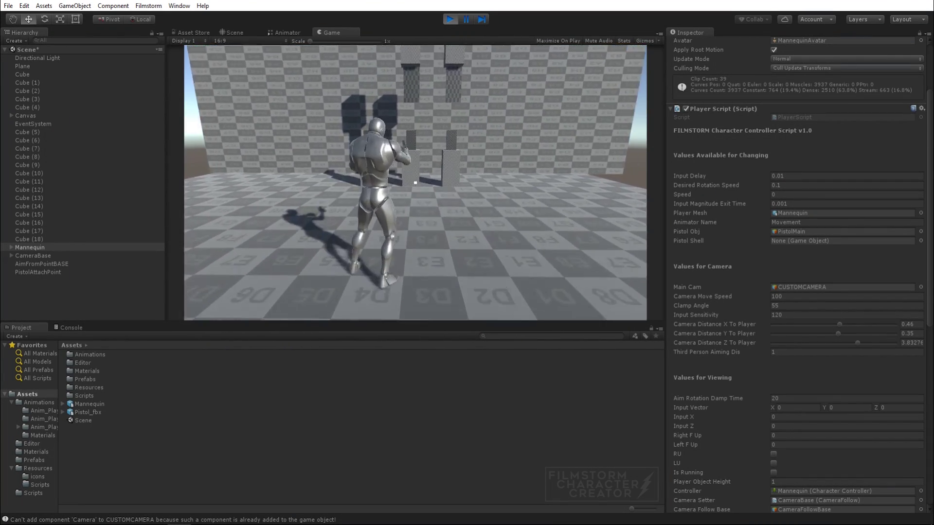
key("d")
scroll(415, 182, "down", 2)
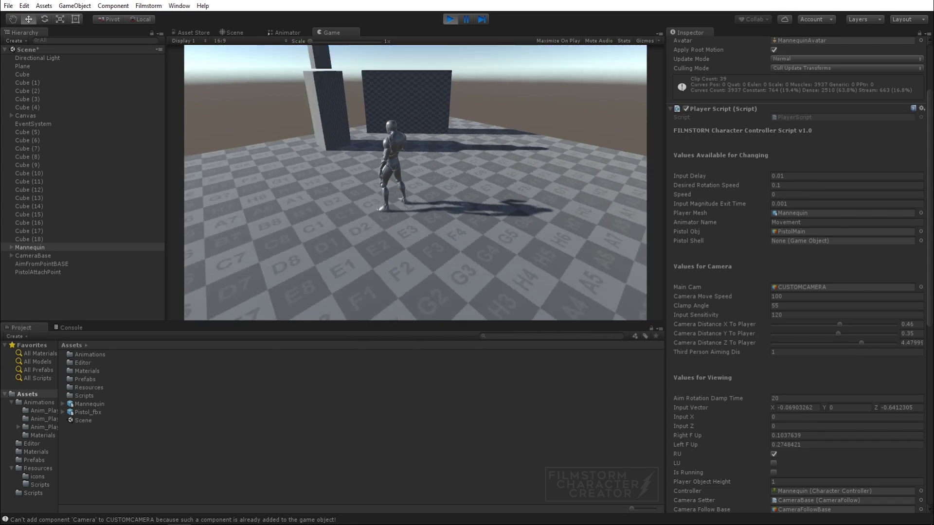
- While playing, set Camera Distance Y To Player to 0.74, test walking and aiming, and exit Play mode
mouse_move(837, 333)
left_mouse_down()
mouse_move(860, 361)
mouse_move(844, 333)
left_mouse_up()
right_click_drag(311, 78, 227, 24)
scroll(227, 23, "down", 5)
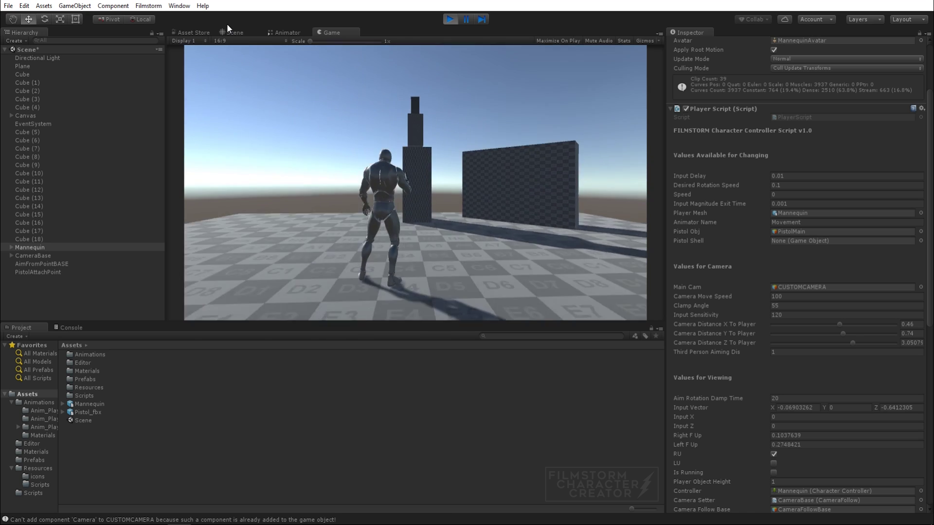
scroll(227, 23, "up", 5)
key("w")
scroll(227, 24, "down", 5)
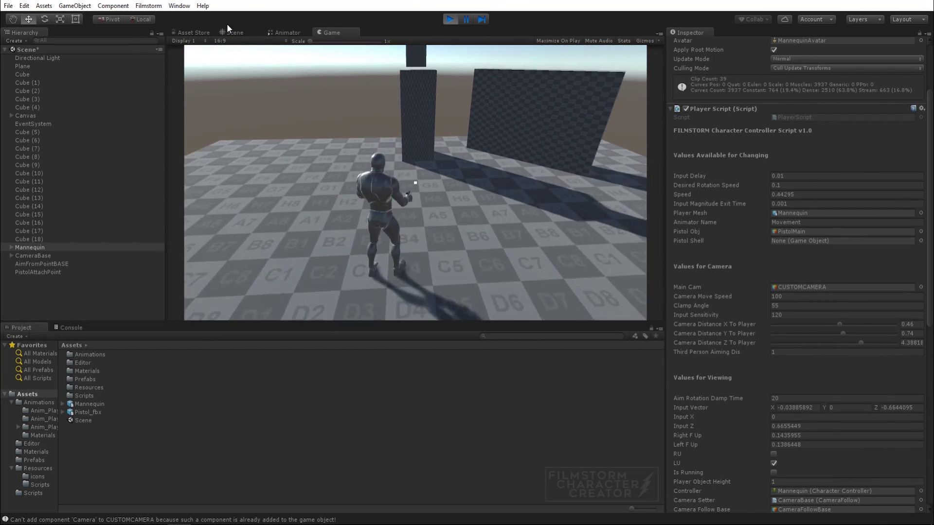
scroll(227, 24, "up", 2)
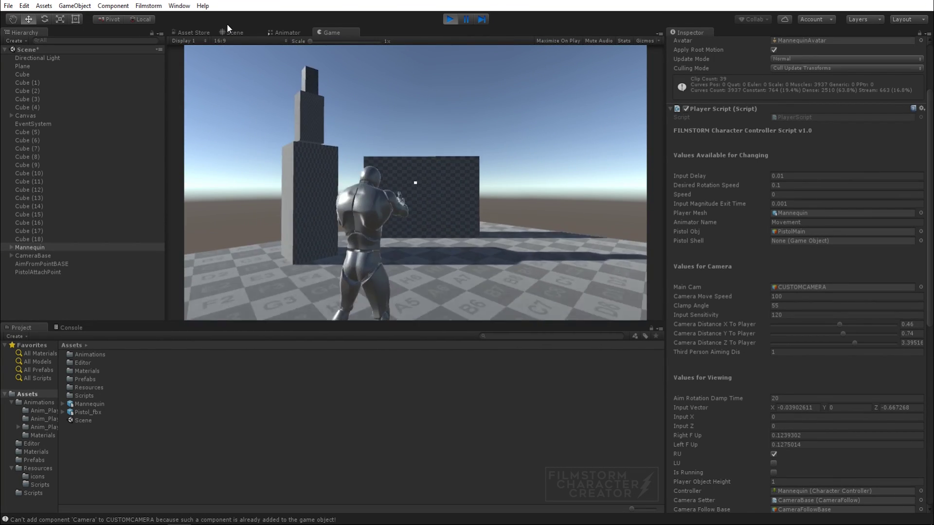
scroll(226, 24, "down", 5)
key("ctrl+p")
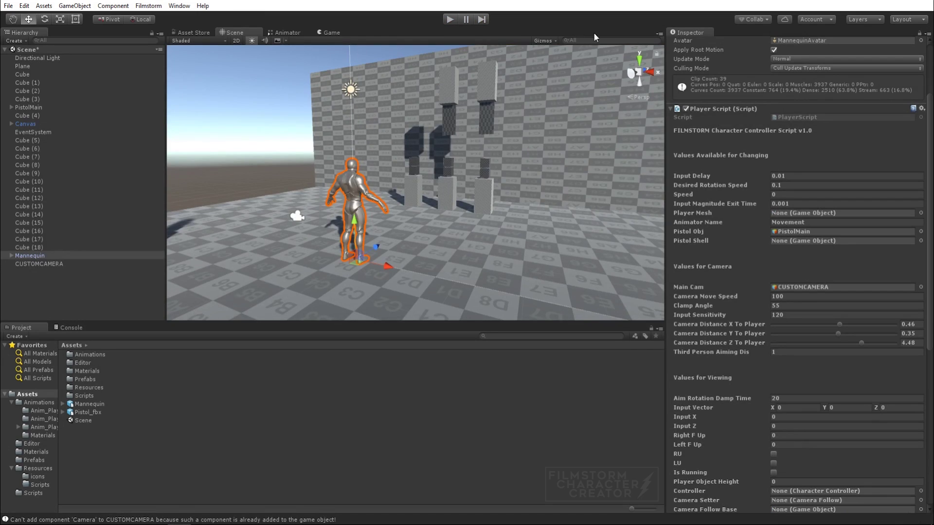
- Set the Mannequin's Camera Distance Z To Player to 2.9 and start Play mode
left_click(908, 343)
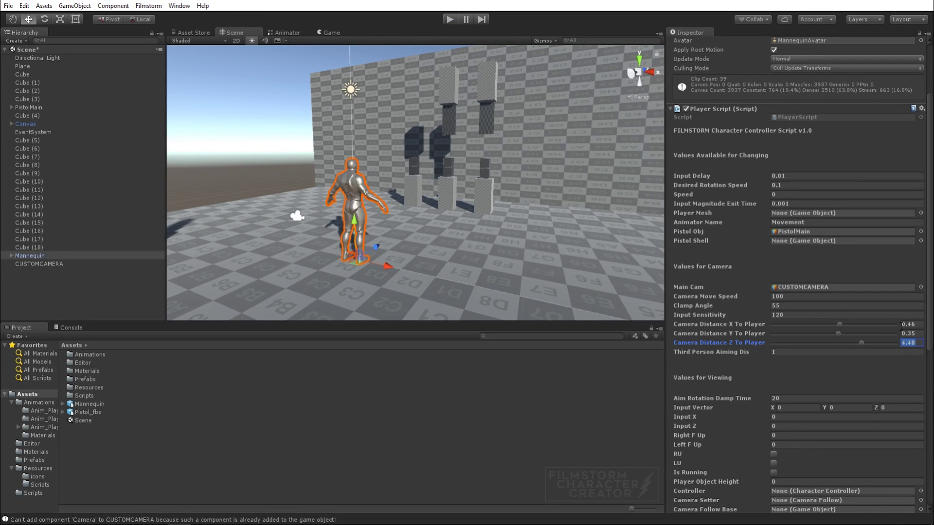
type("2.9")
left_click(449, 20)
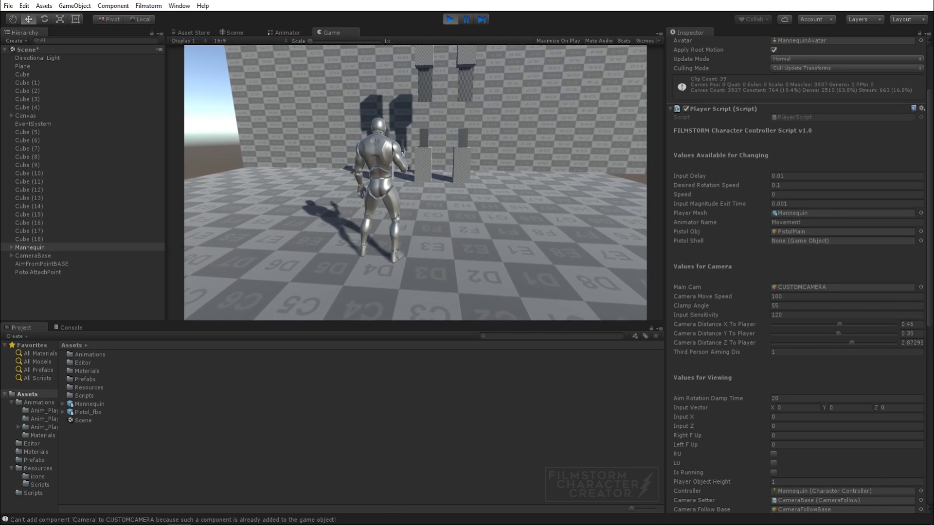
- While playing, set Camera Distance Y To Player to 0.51 and view the character from the raised camera
left_click(839, 334)
left_click_drag(839, 335, 841, 335)
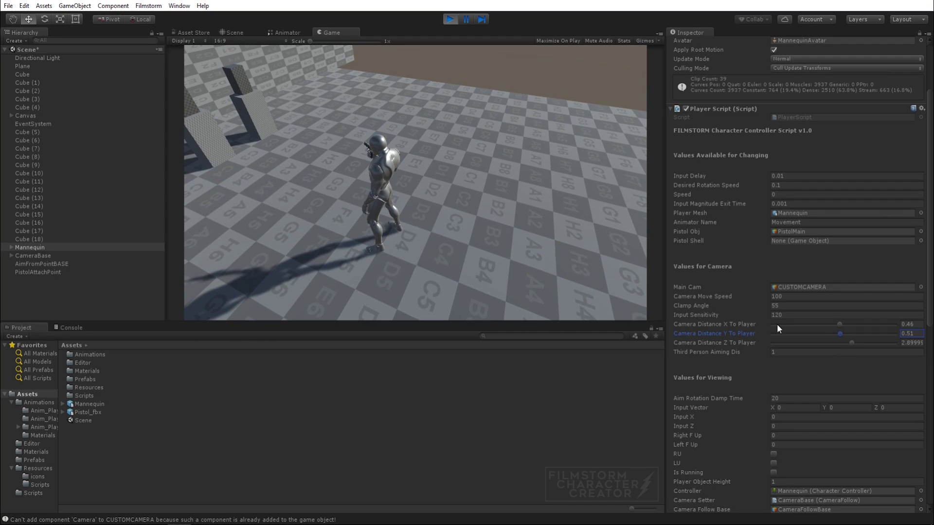
right_click(332, 157)
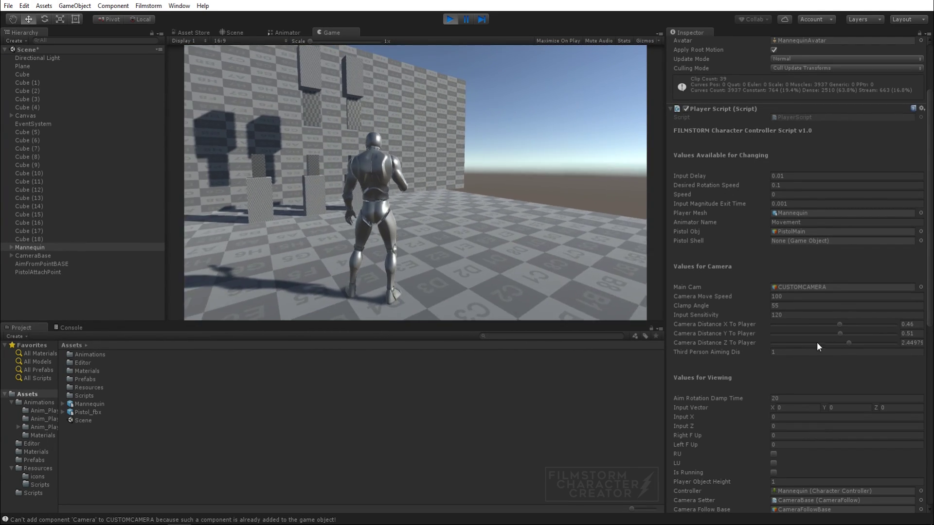
- Set Third Person Aiming Dis to 0.5 during play, test aiming the pistol and walking, and exit Play mode
left_click(813, 351)
type("0.5")
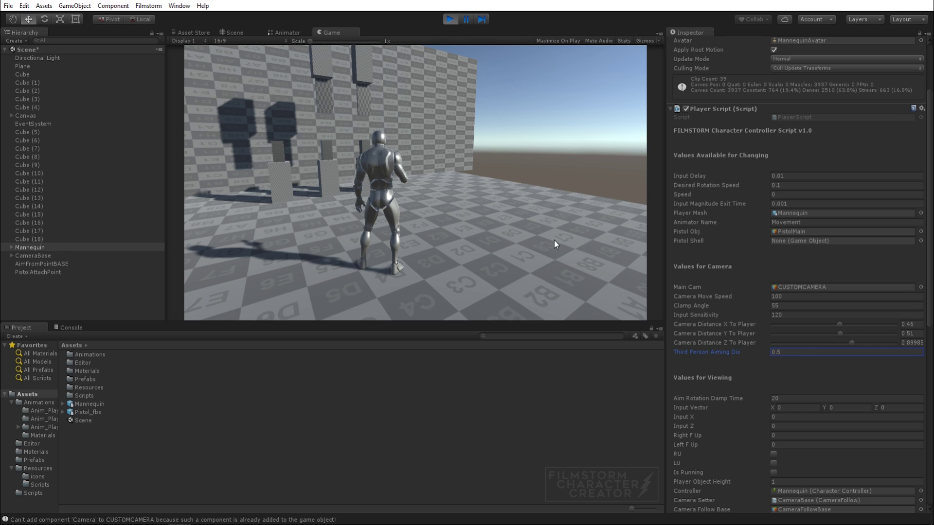
left_click(458, 203)
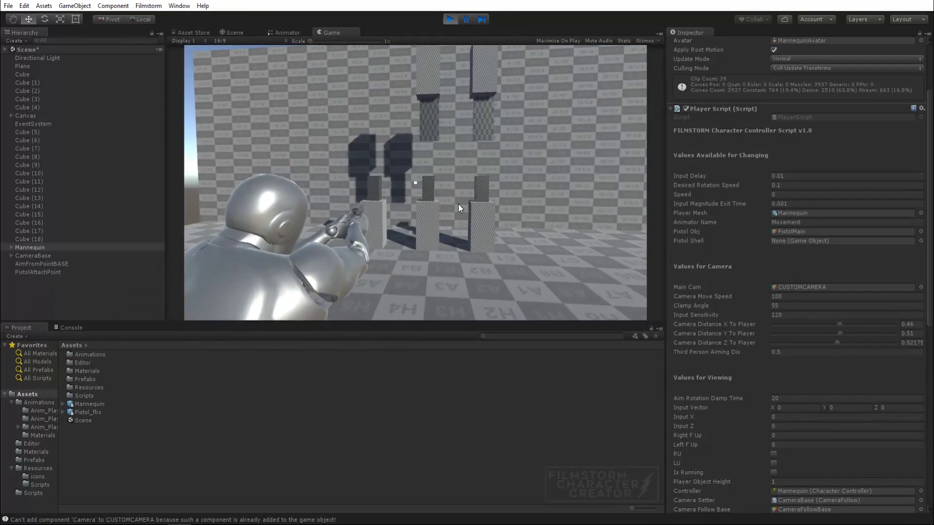
right_click_drag(631, 130, 615, 194)
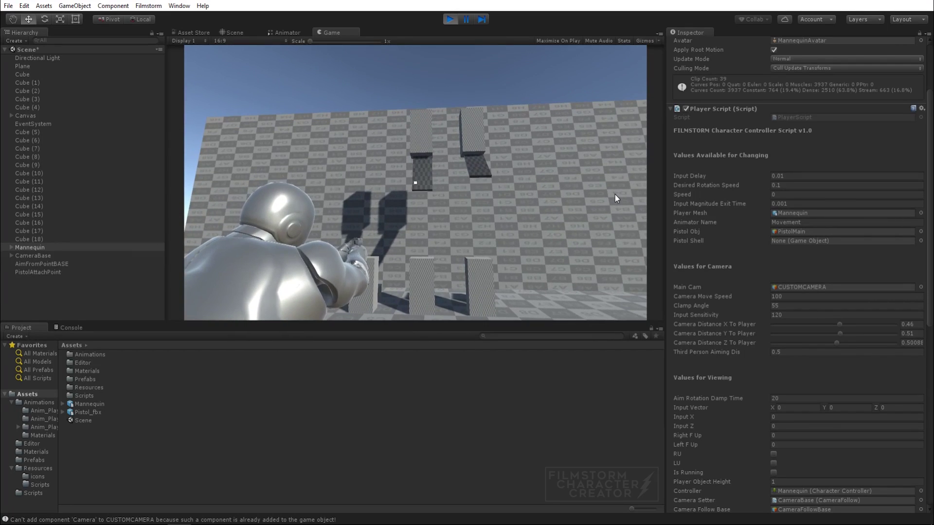
key("w")
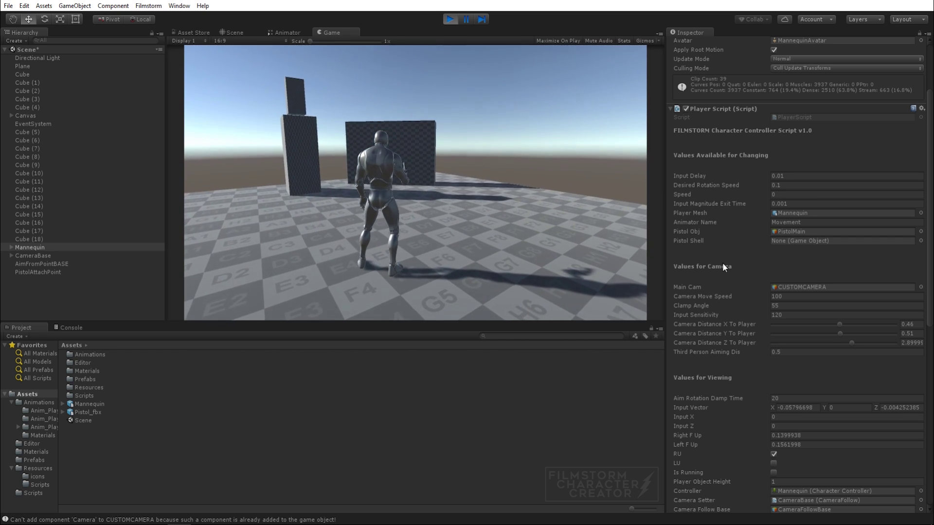
key("ctrl+p")
- Delete the Mannequin and CUSTOMCAMERA from the scene and add a fresh Mannequin from the assets
scroll(738, 235, "up", 3)
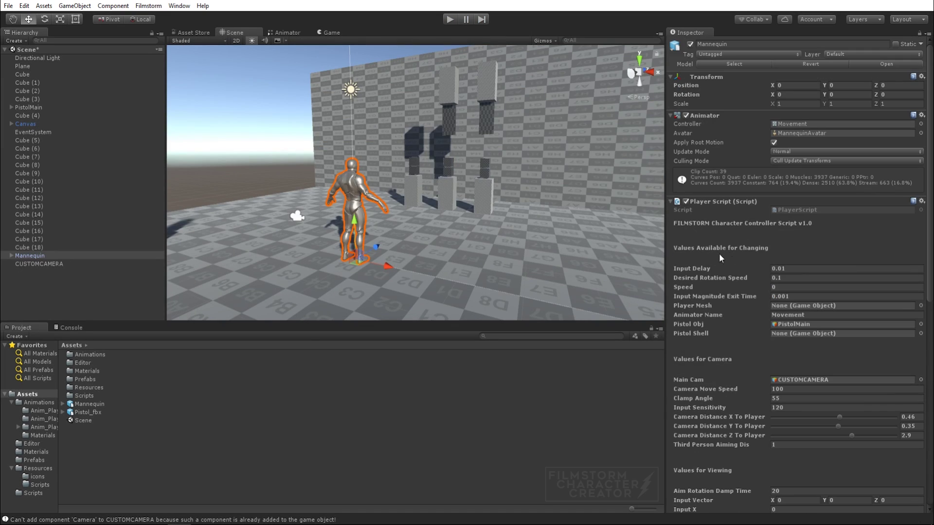
left_click(65, 279)
left_click(60, 257)
key("Delete")
left_click(55, 256)
key("Delete")
left_click_drag(87, 403, 54, 293)
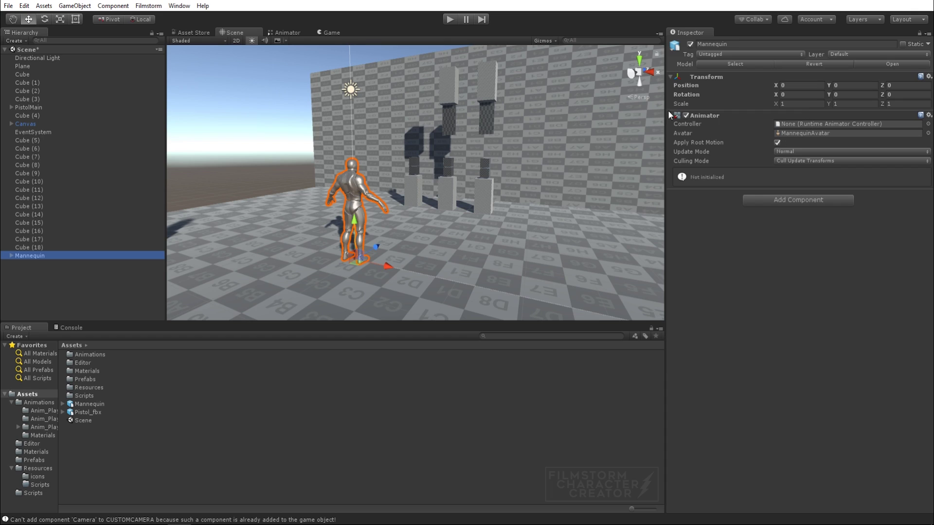
- In the Character Creator, set up the player with Mannequin as player model and PistolMain as pistol, and close the window
left_click(146, 6)
left_click(141, 18)
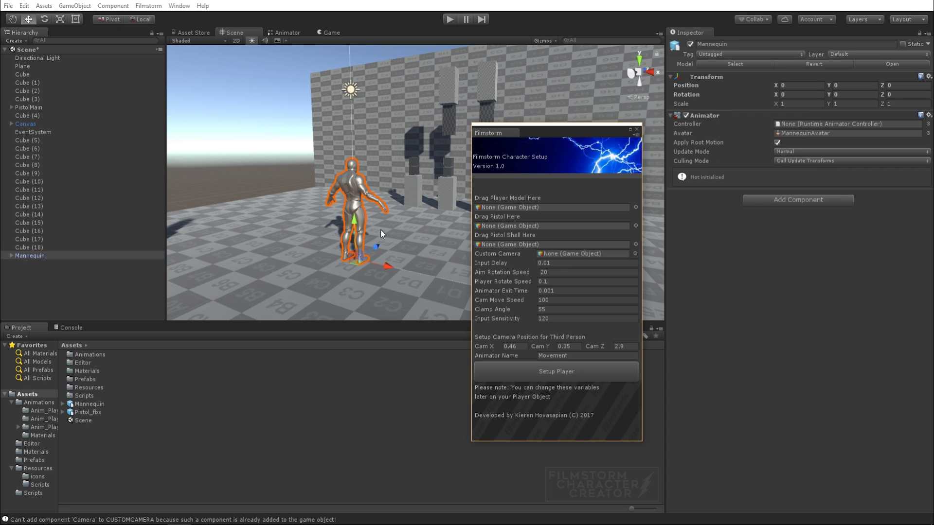
left_click_drag(24, 257, 507, 206)
left_click_drag(22, 106, 503, 225)
left_click(549, 370)
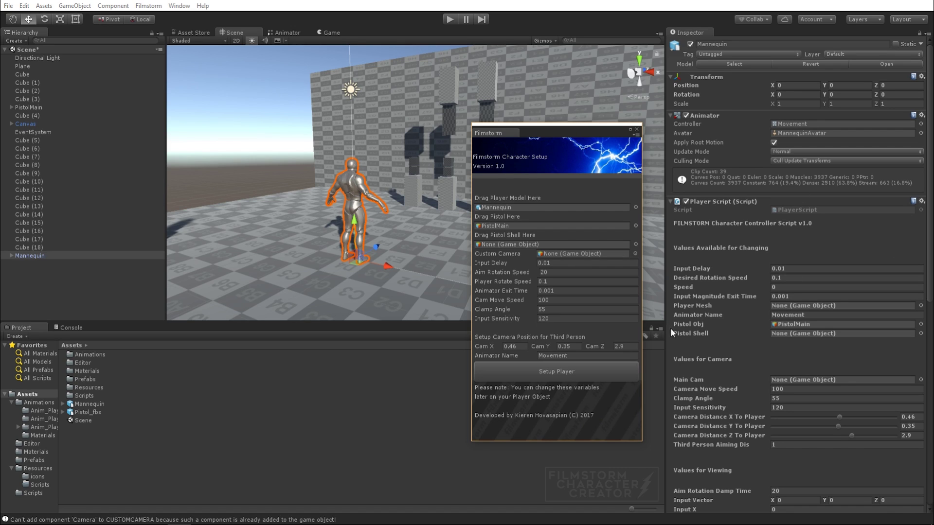
scroll(705, 326, "down", 3)
scroll(711, 317, "down", 5)
scroll(714, 314, "down", 2)
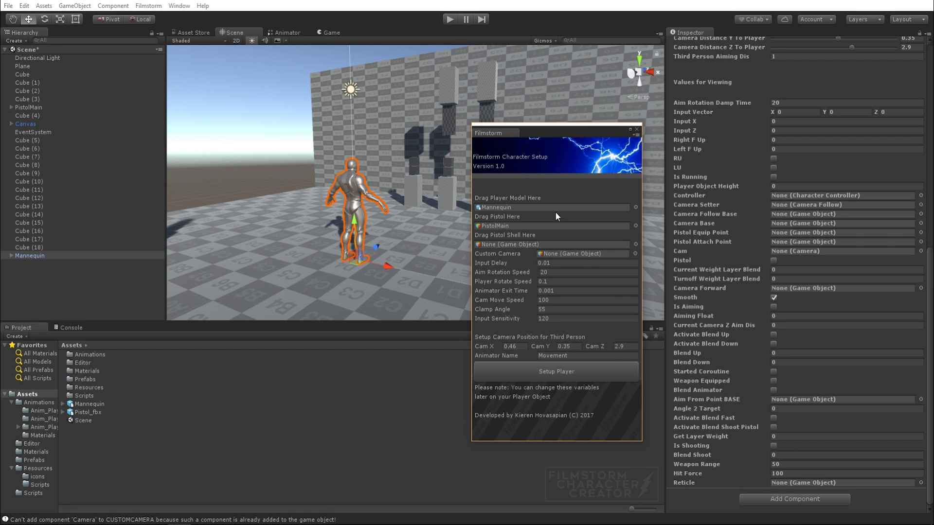
left_click(636, 130)
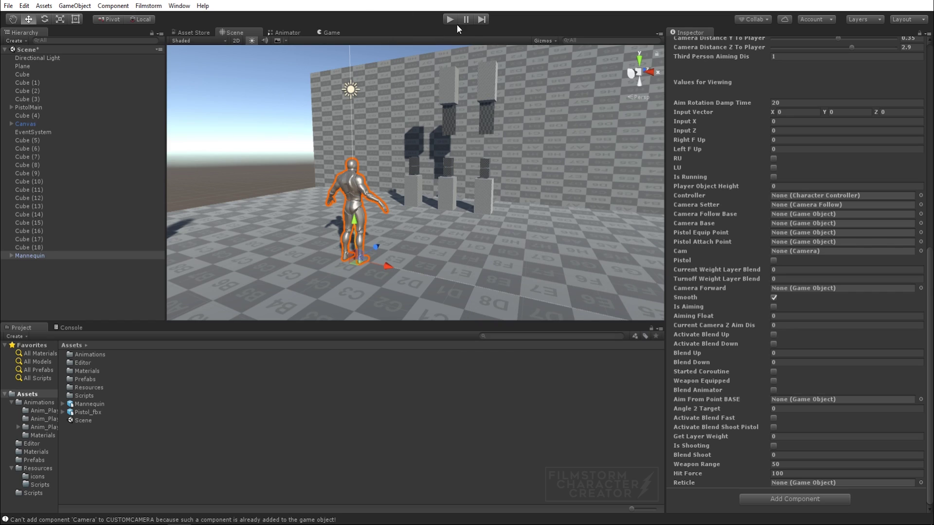
- Set the player script's Hit Force to 500 and test it in Play mode by shooting at the hanging blocks
left_click(735, 470)
type("500")
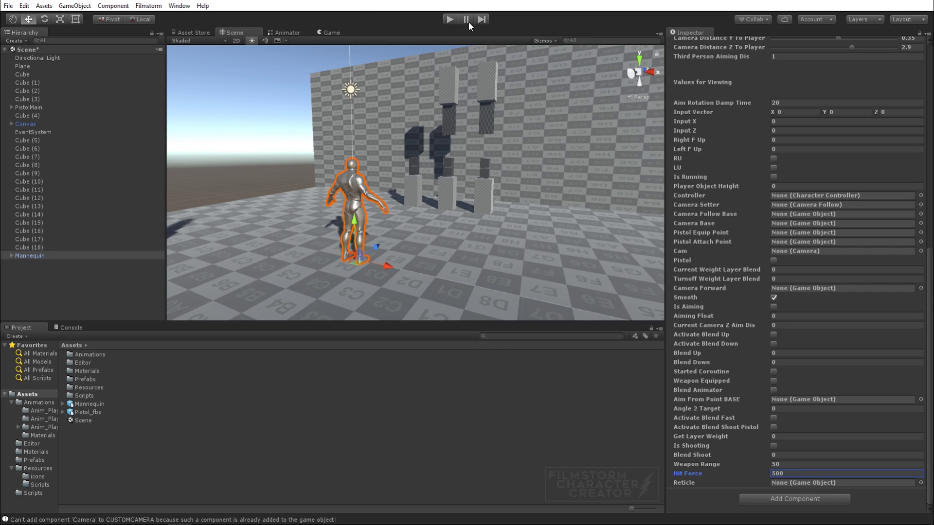
left_click(453, 21)
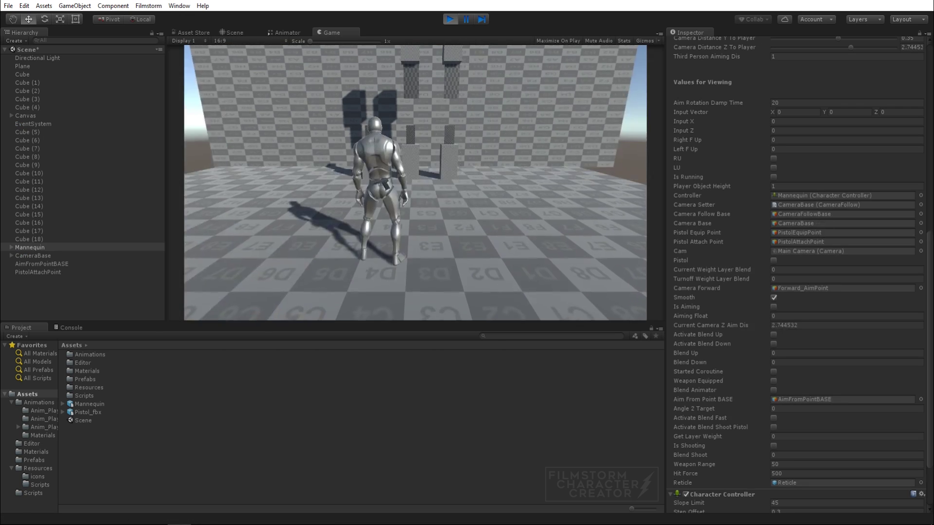
left_click(416, 183)
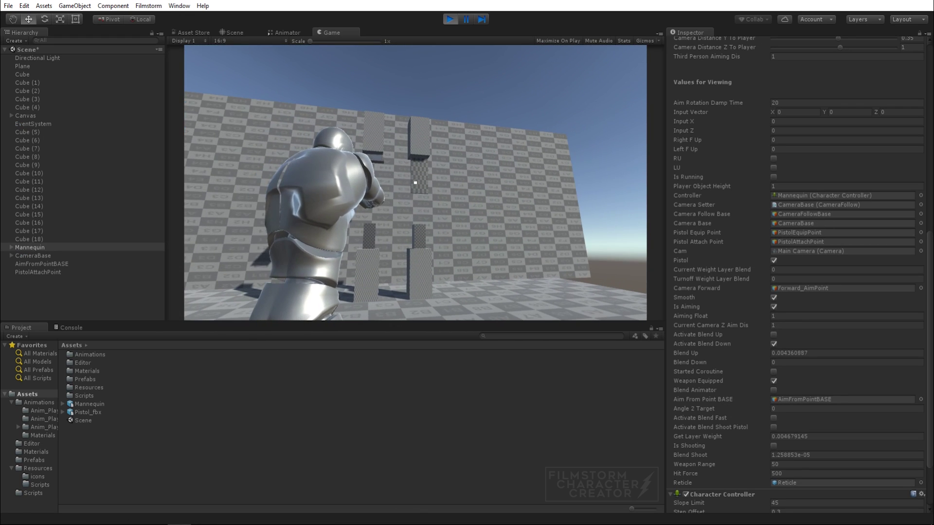
left_click(416, 183)
left_click(415, 183)
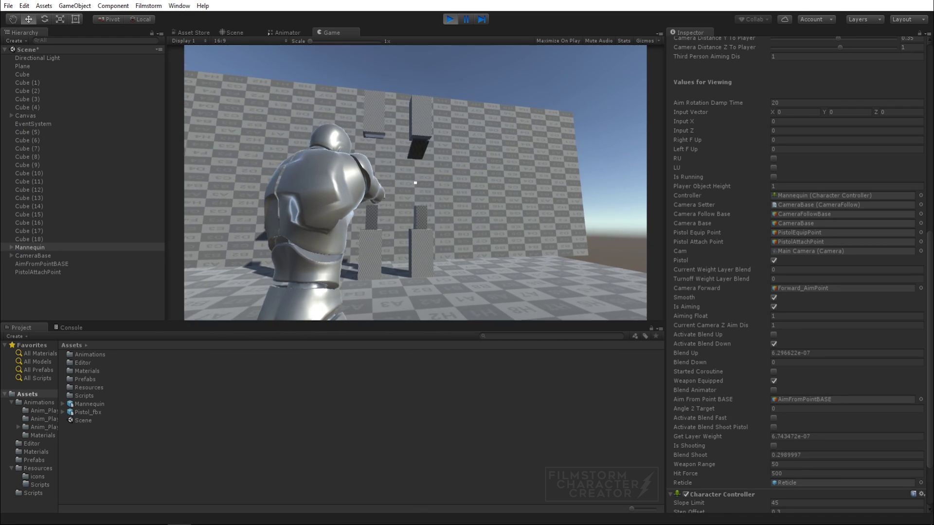
- Walk the mannequin around the pedestals and wall during play, aiming and firing the pistol from different spots
key("w")
key("a")
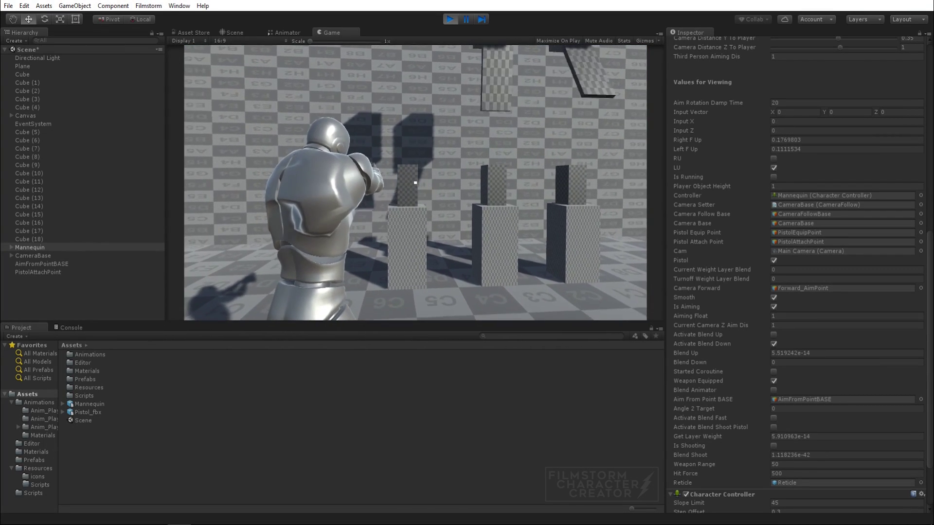
key("w")
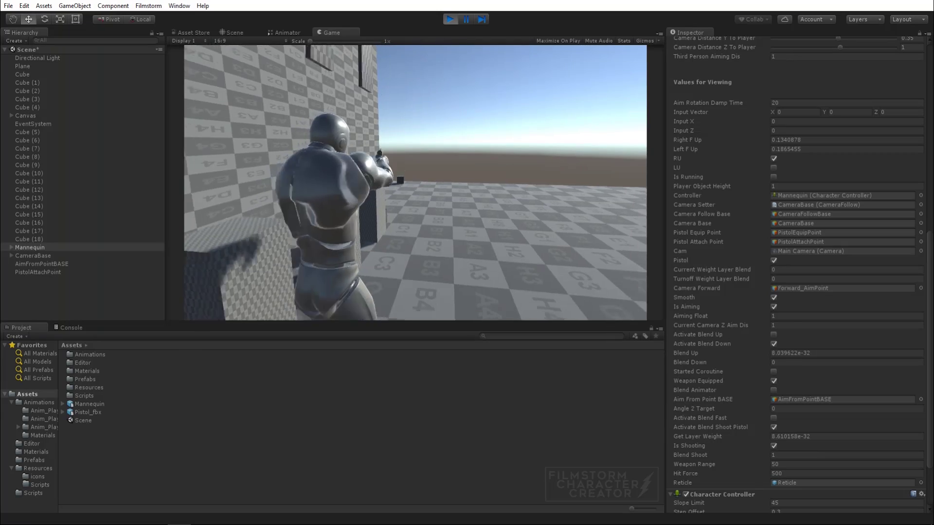
key("a")
key("w")
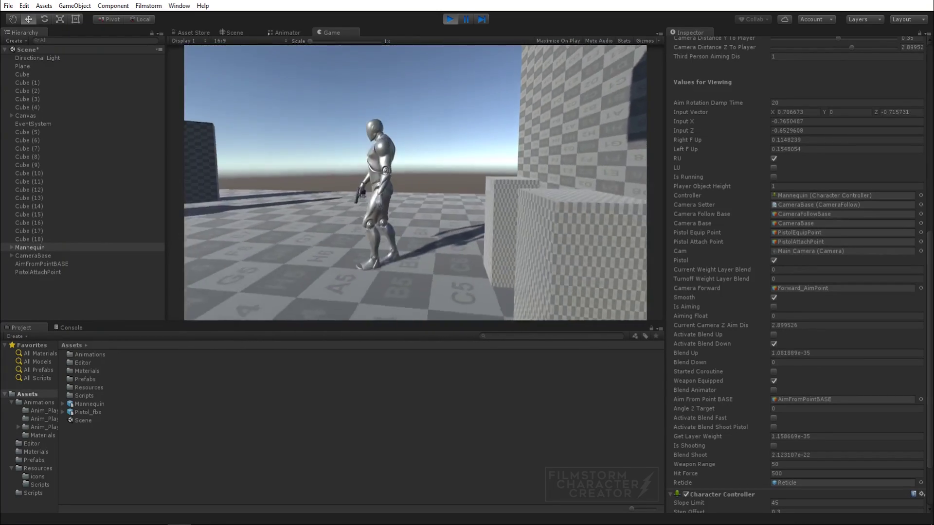
right_click(415, 183)
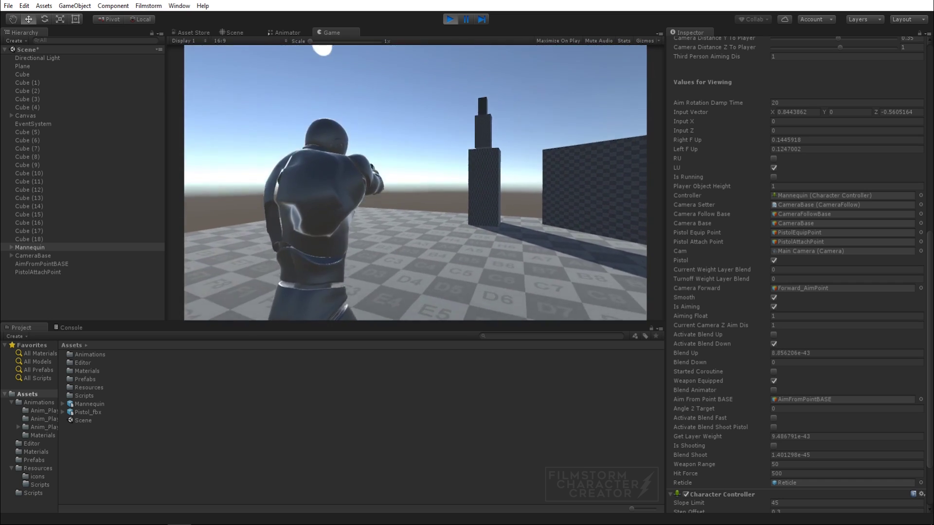
- Test drawing and holstering the pistol during play while aiming and running across the floor
key("1")
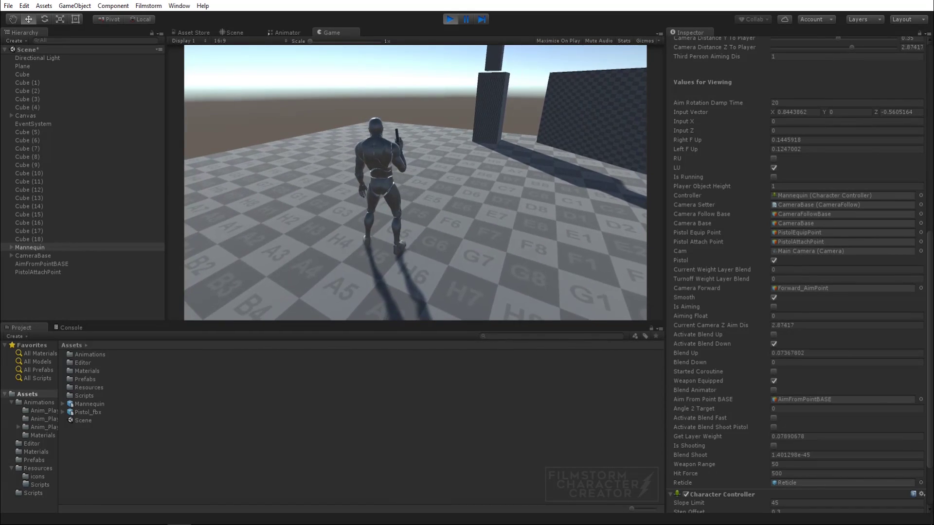
right_click(415, 182)
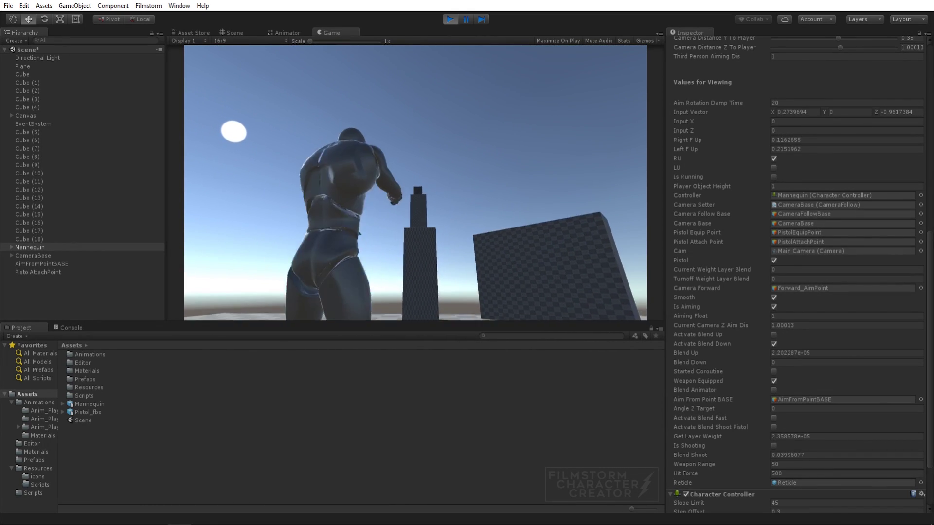
key("a")
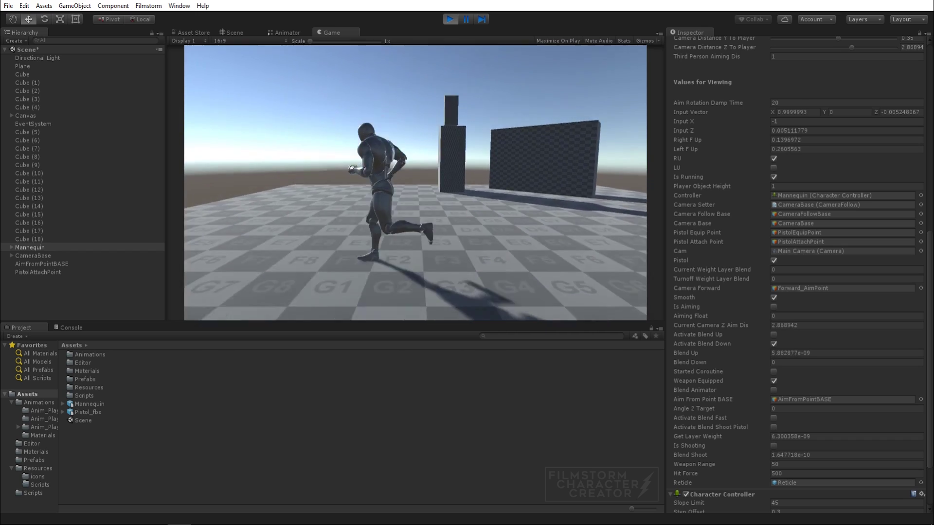
key("w")
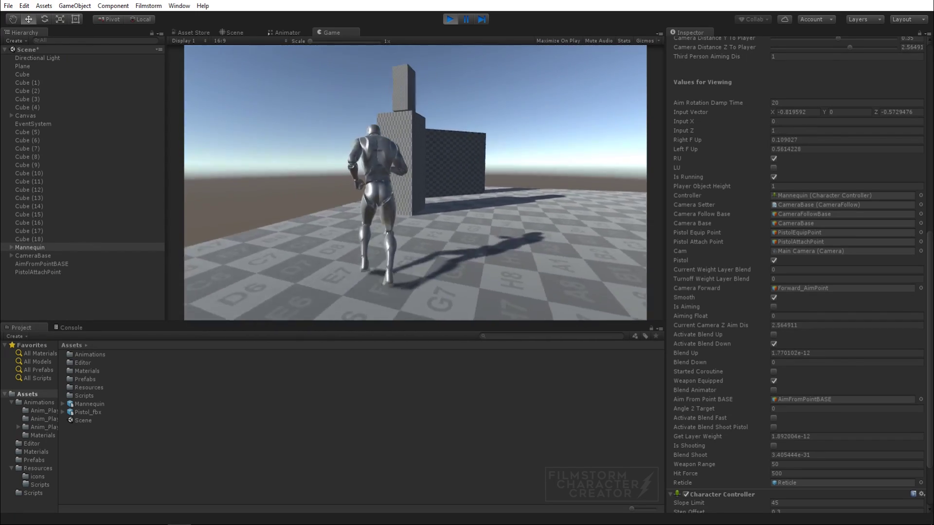
right_click(414, 183)
key("1")
key("a")
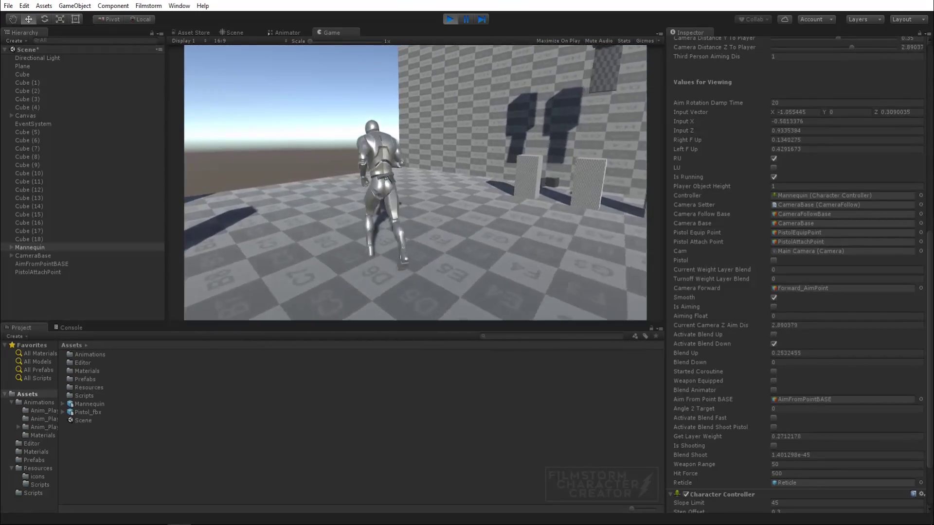
- Repeat equipping, aiming and putting away the pistol while the mannequin runs, and exit Play mode
key("1")
right_click(415, 183)
key("1")
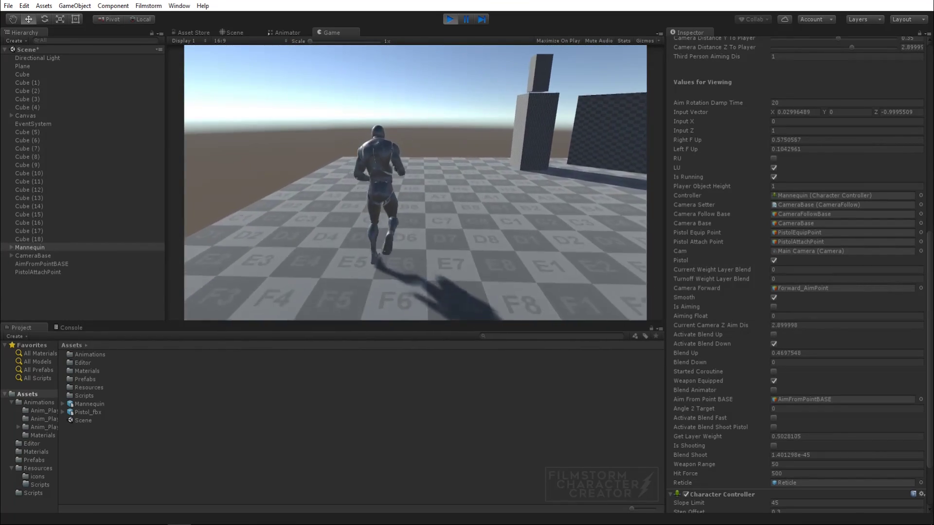
right_click(415, 183)
key("1")
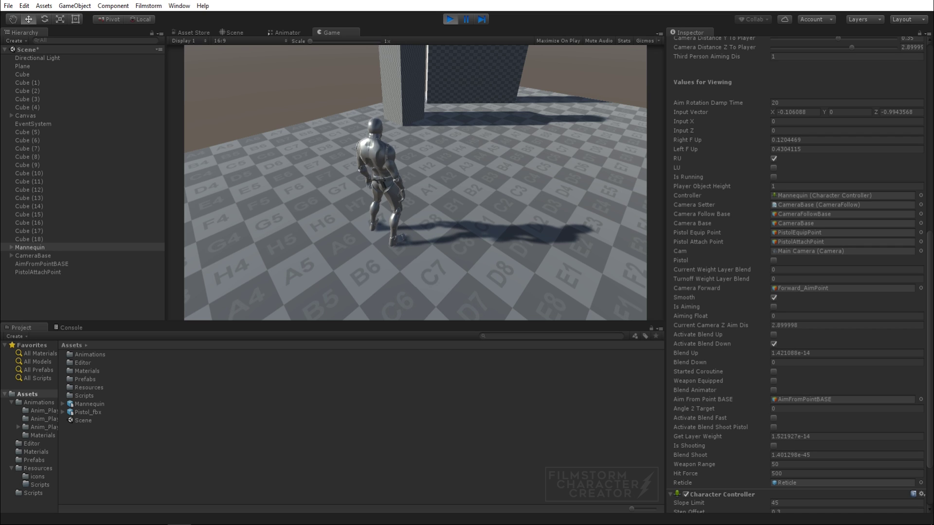
key("ctrl+p")
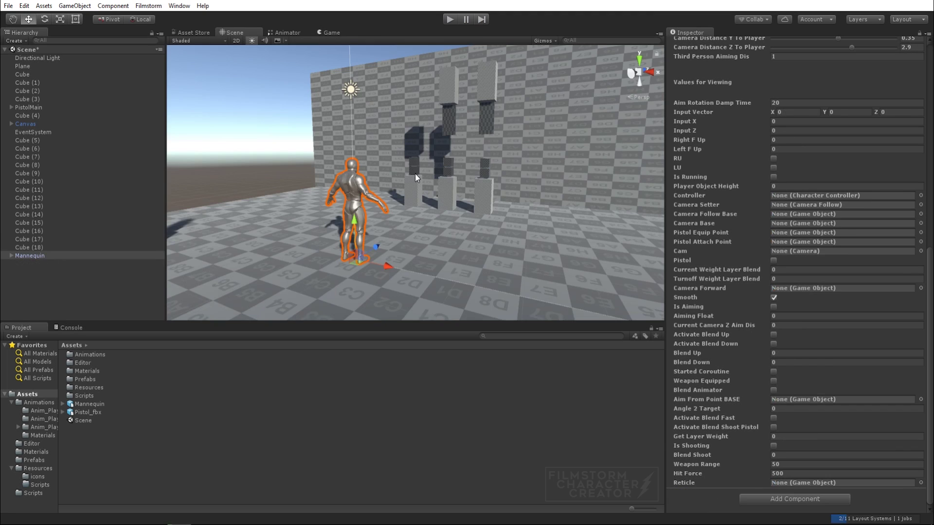
- Review the Mannequin's Player Script values, select the Canvas in the scene, and check the Game view before returning to the Scene view
scroll(714, 376, "up", 15)
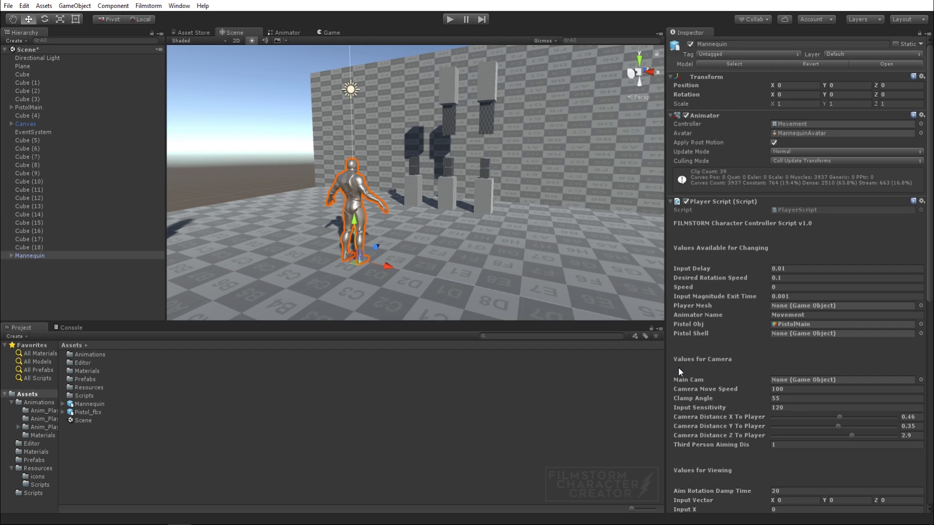
left_click(368, 182)
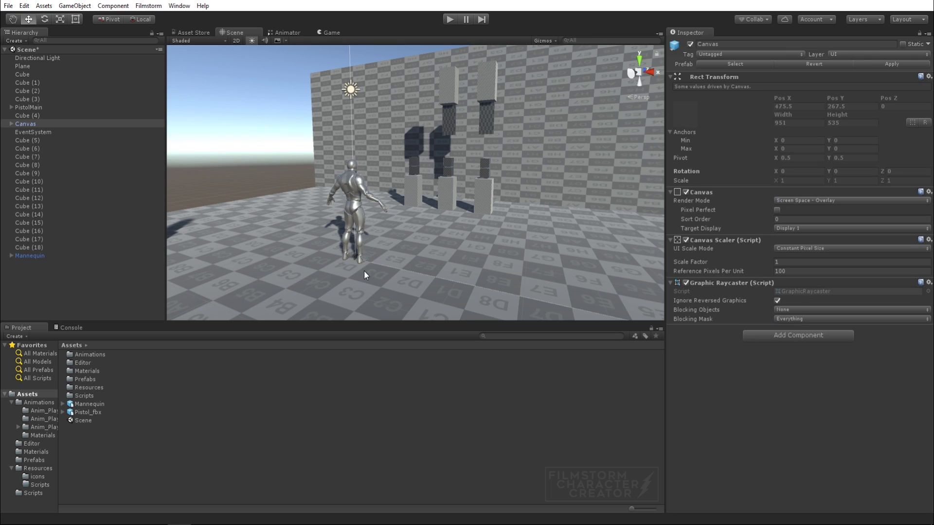
right_click_drag(415, 263, 343, 249)
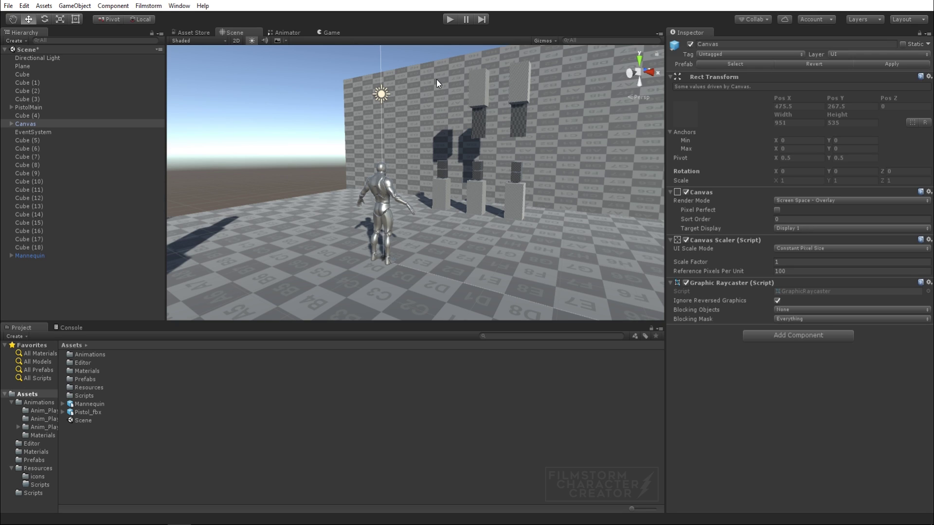
left_click(329, 33)
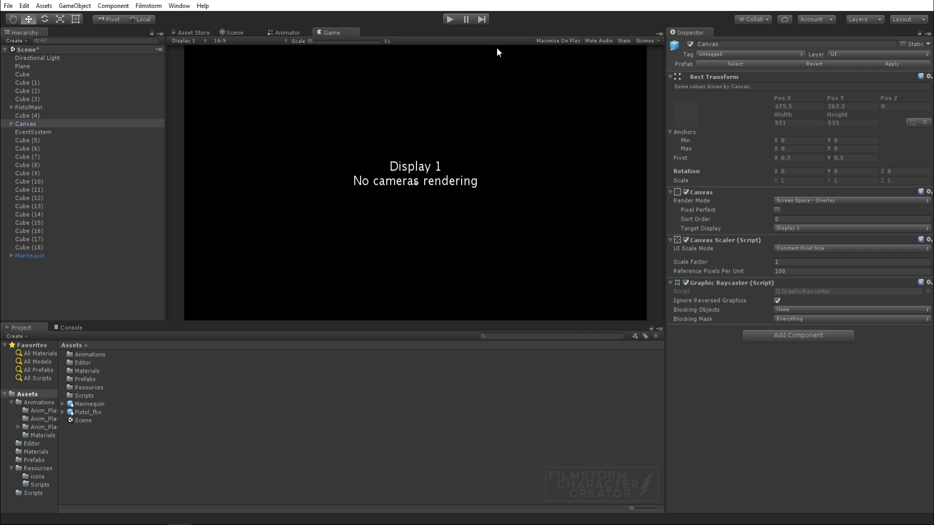
left_click(239, 32)
- Play the scene again, aim and shoot at the pedestal cubes and hanging blocks, and run the mannequin past them
left_click(446, 21)
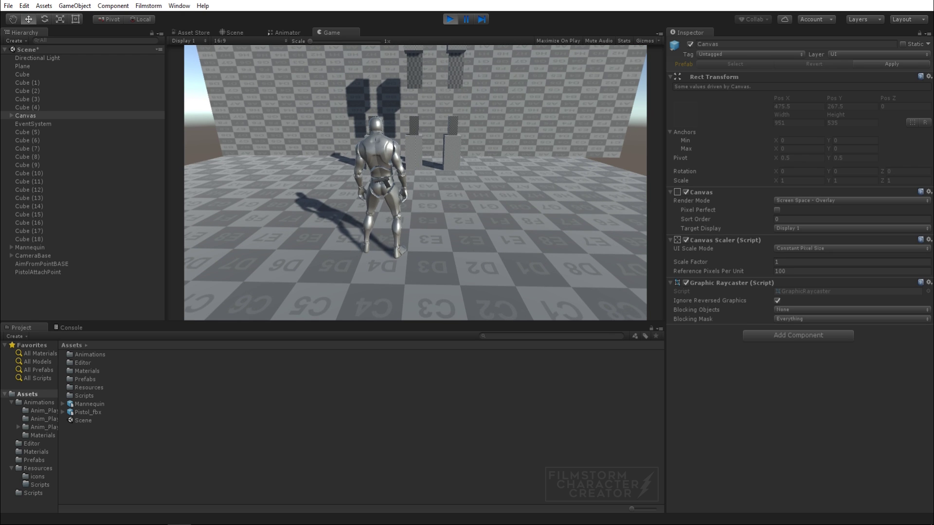
right_click(415, 182)
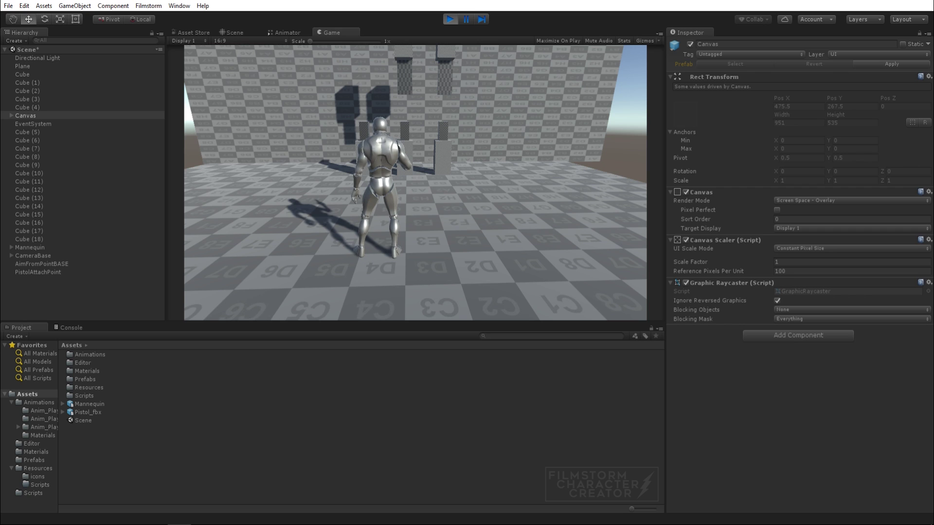
right_click(416, 183)
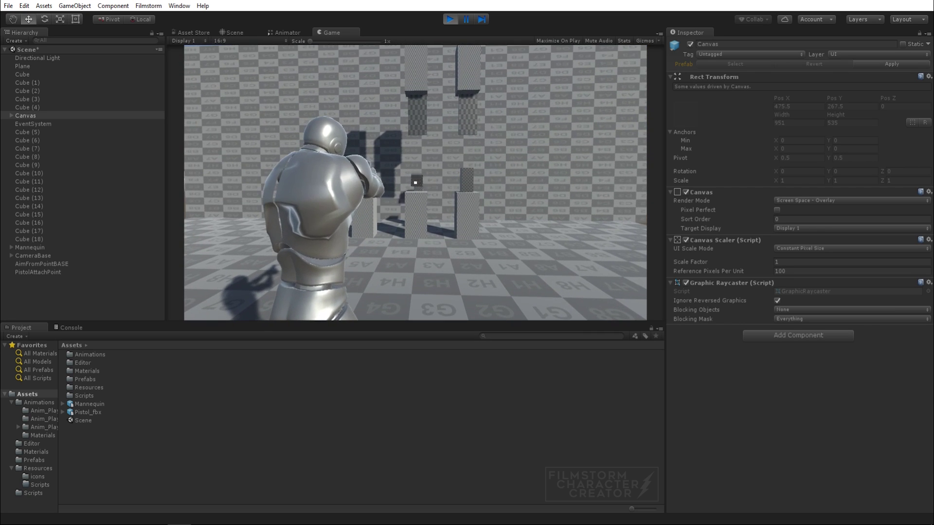
left_click(415, 183)
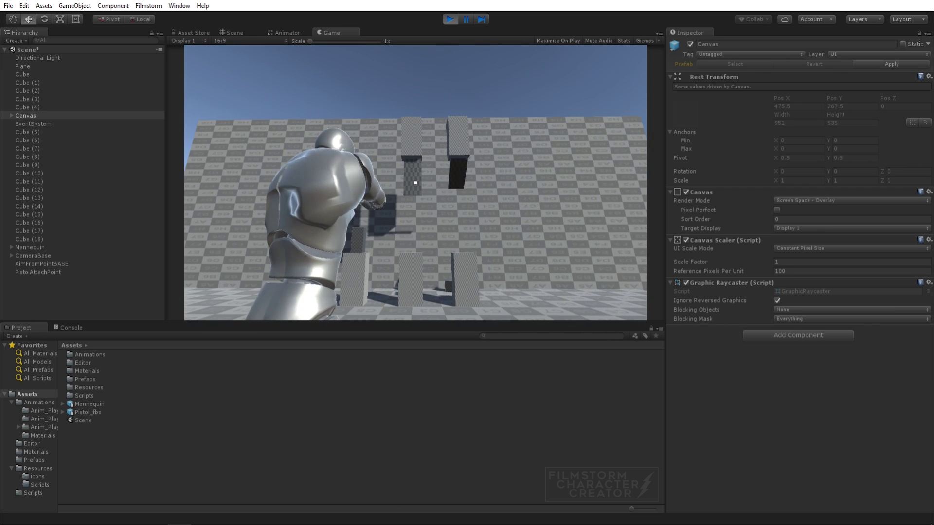
right_click(415, 182)
key("w")
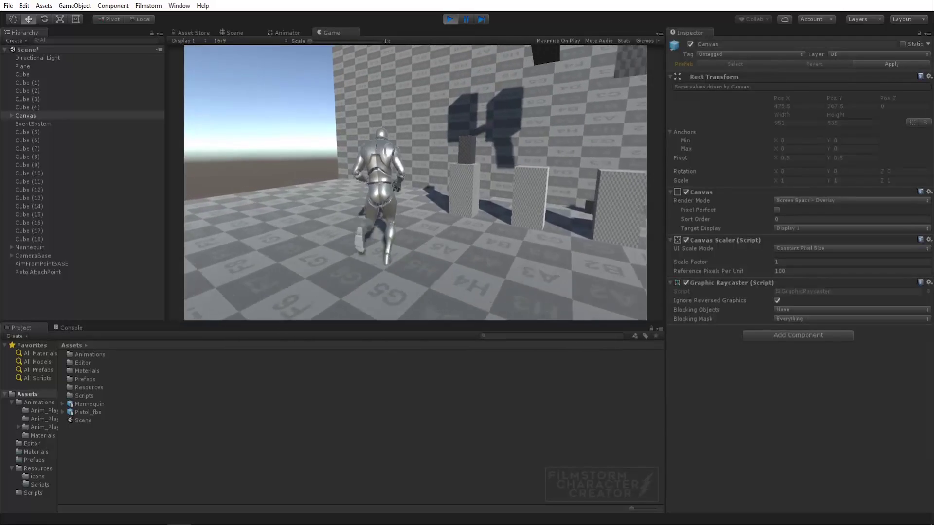